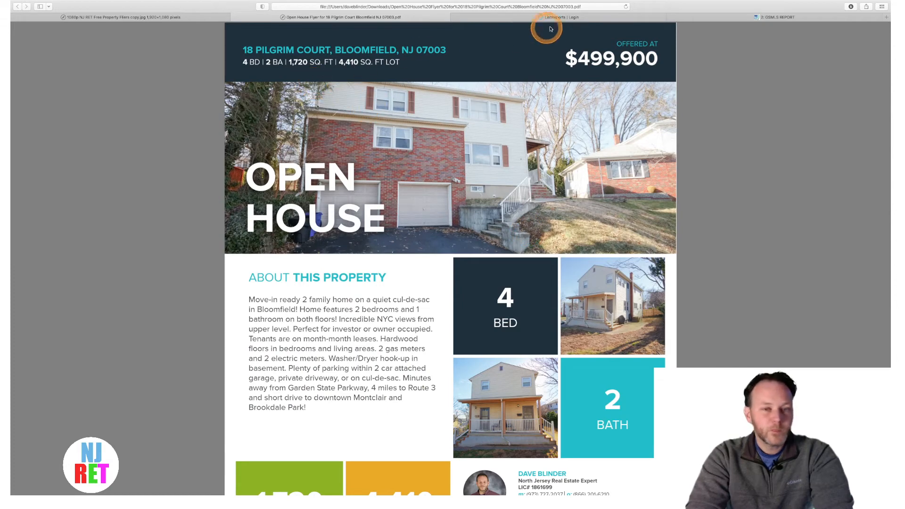
- Switch Safari from the open house flyer PDF to the ListReports Login tab
click(563, 17)
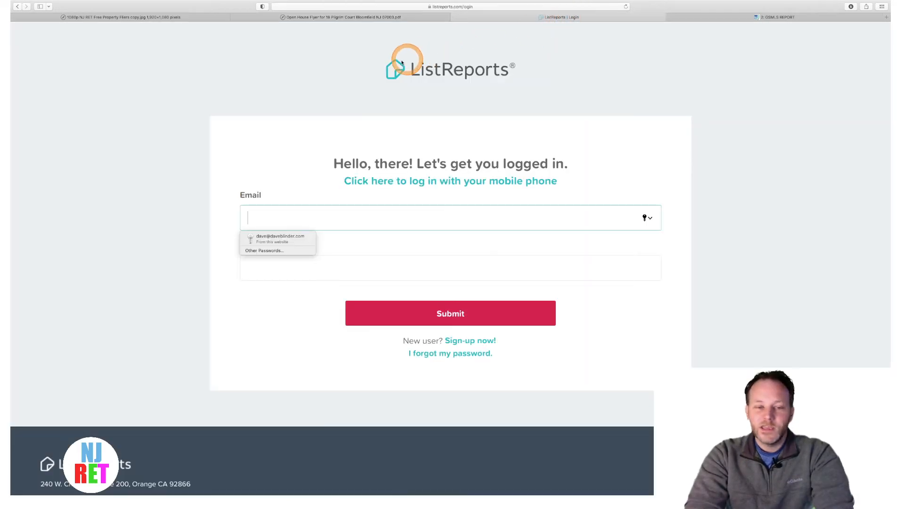
- Log into ListReports with Safari's saved email and password suggestion
click(345, 81)
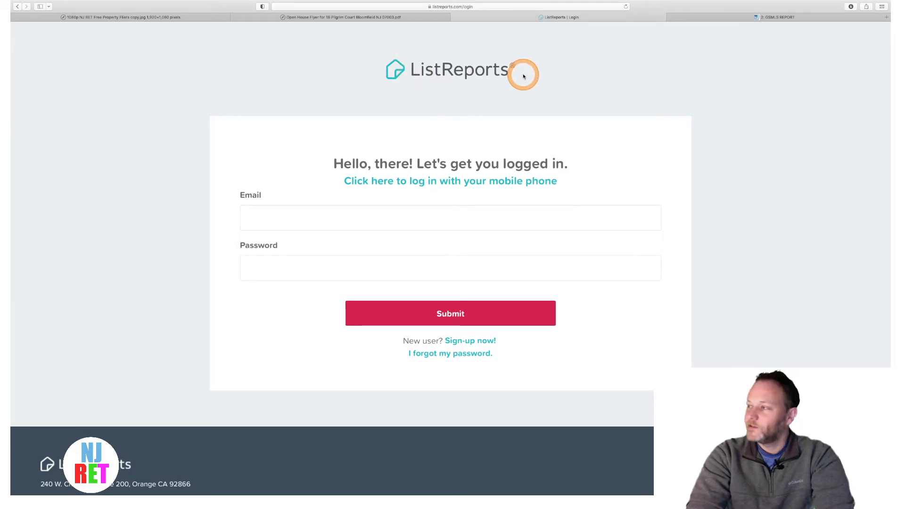
scroll(522, 75, down, 3)
scroll(522, 77, up, 3)
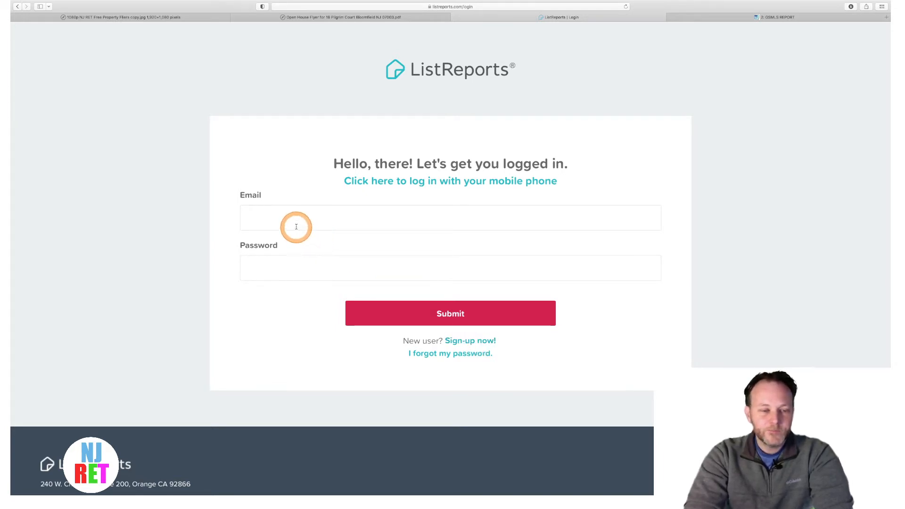
scroll(297, 224, down, 6)
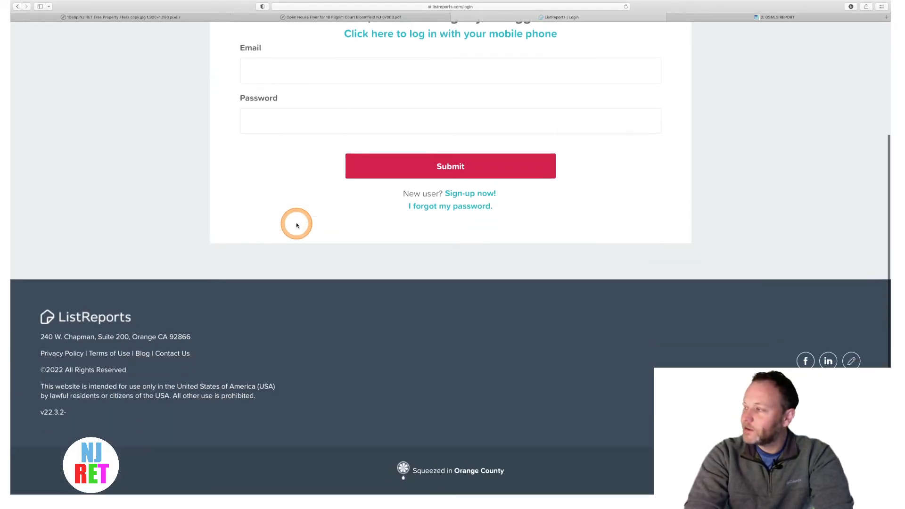
scroll(296, 224, up, 4)
click(313, 169)
click(288, 188)
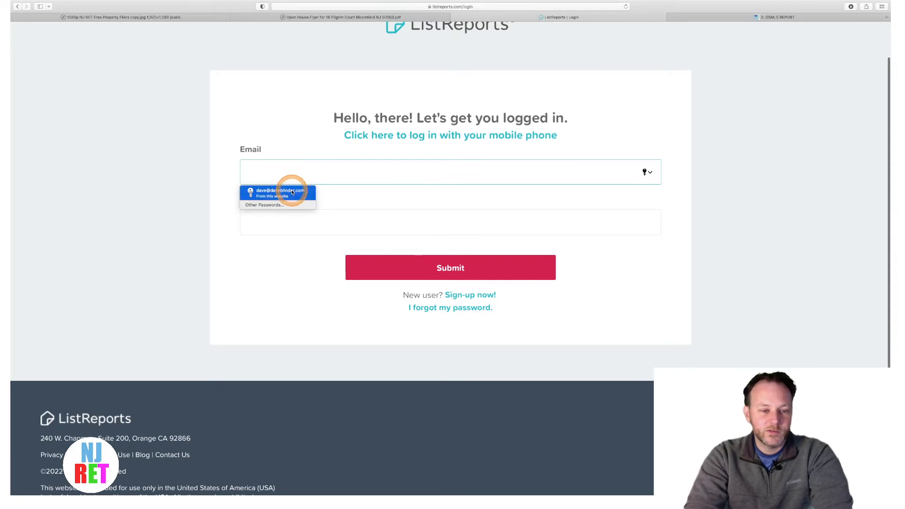
click(444, 267)
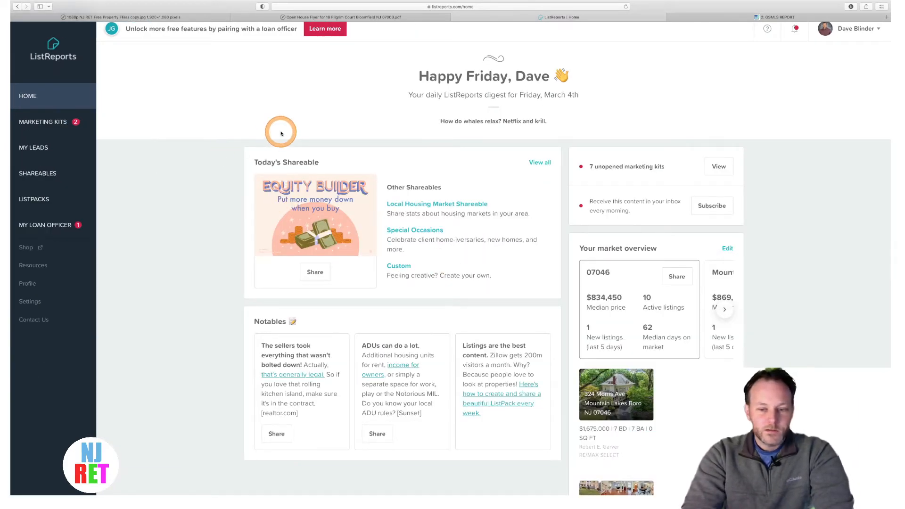
- Skim the home digest, then go to MARKETING KITS in the left sidebar
scroll(183, 253, down, 1)
scroll(183, 253, up, 1)
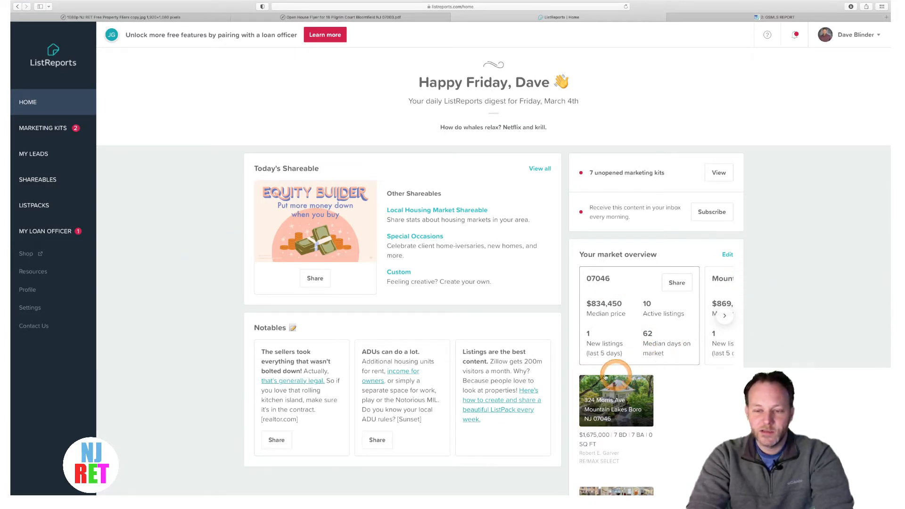
scroll(603, 349, down, 3)
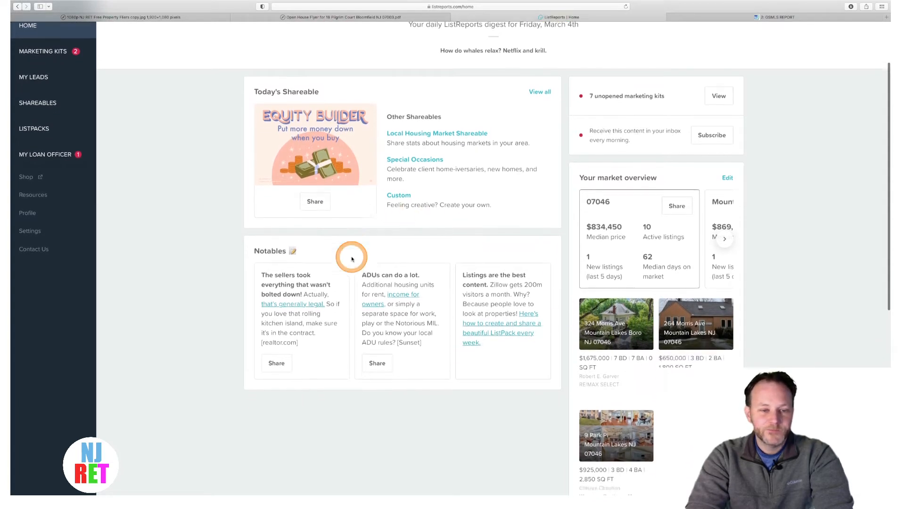
scroll(351, 256, up, 3)
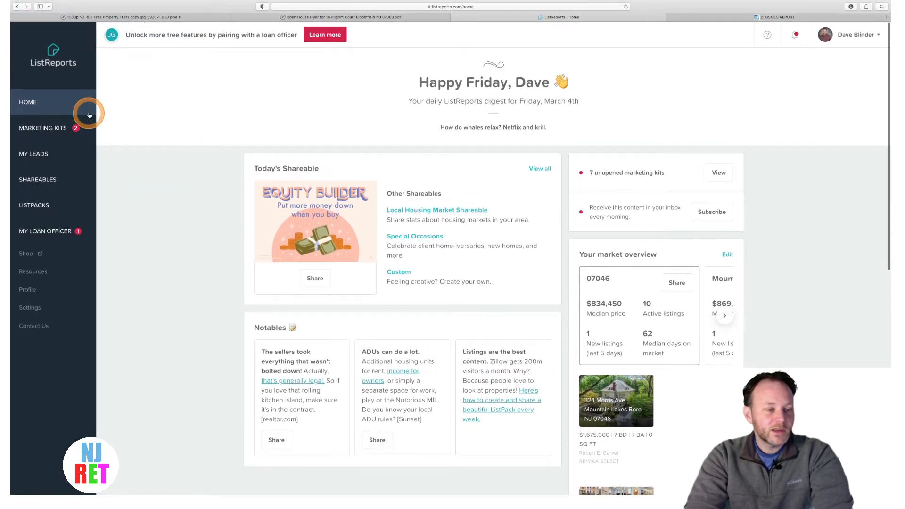
click(38, 132)
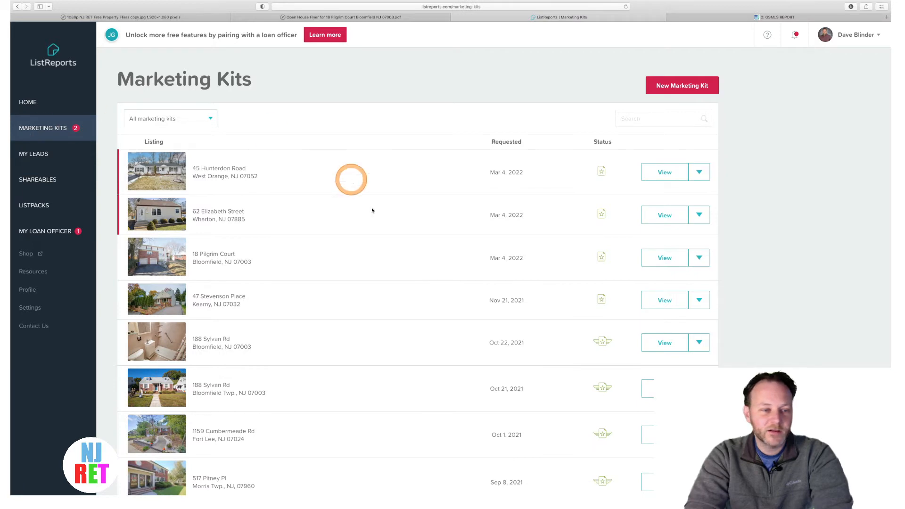
- Scroll and zoom through the Marketing Kits list, from the Mar 4, 2022 kits to Aug 28, 2020
scroll(372, 211, down, 15)
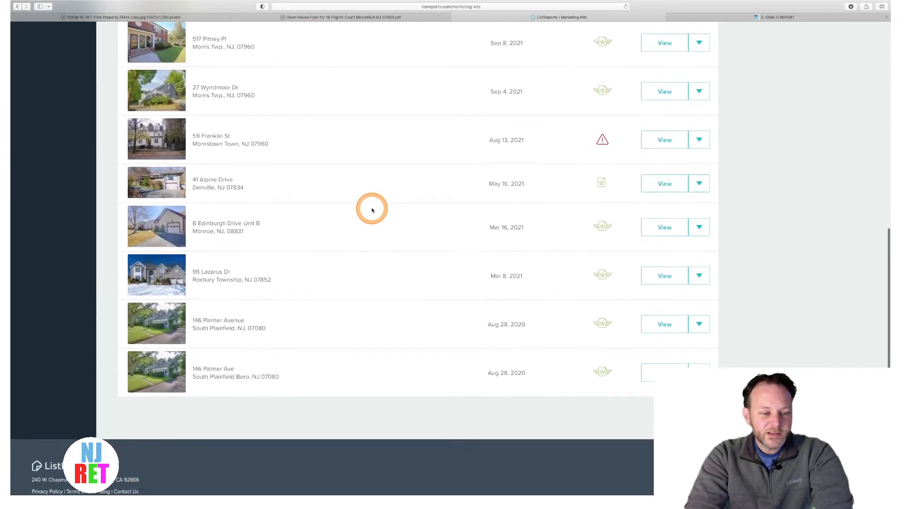
scroll(372, 210, down, 1)
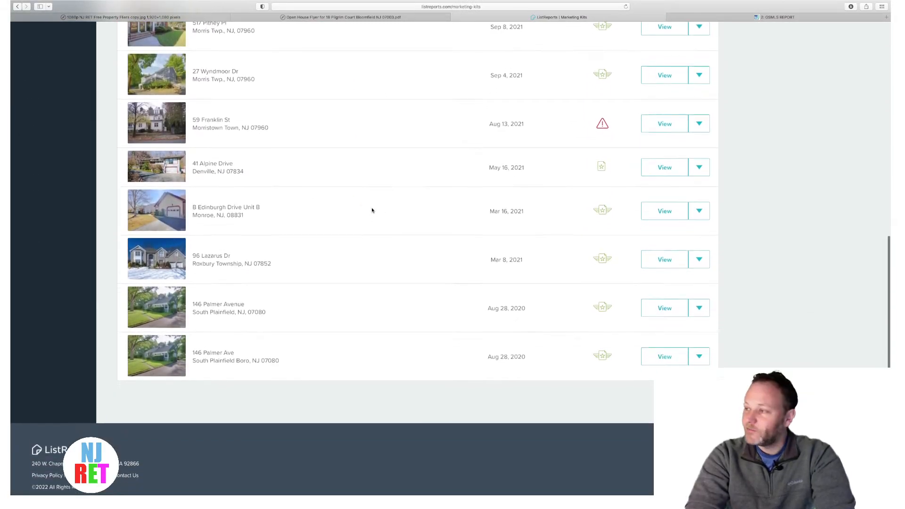
scroll(371, 210, up, 10)
scroll(372, 210, up, 2)
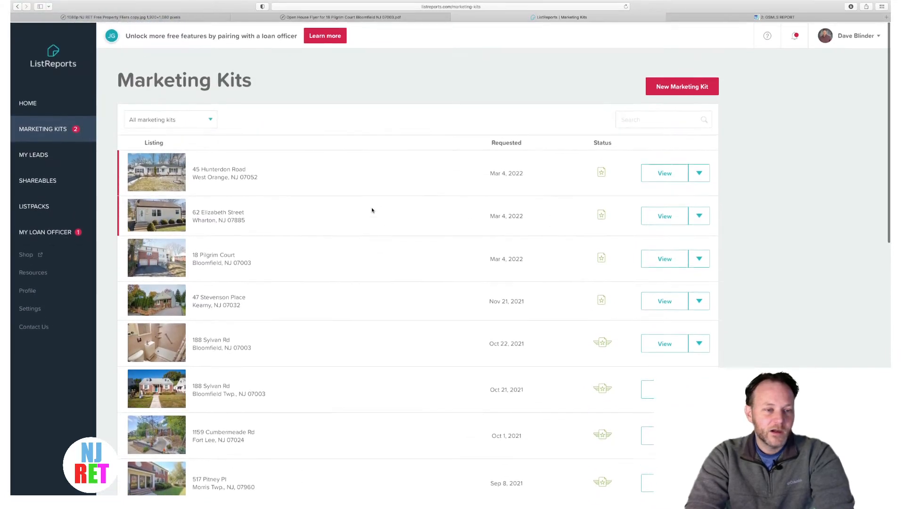
scroll(372, 210, down, 4)
scroll(371, 210, down, 10)
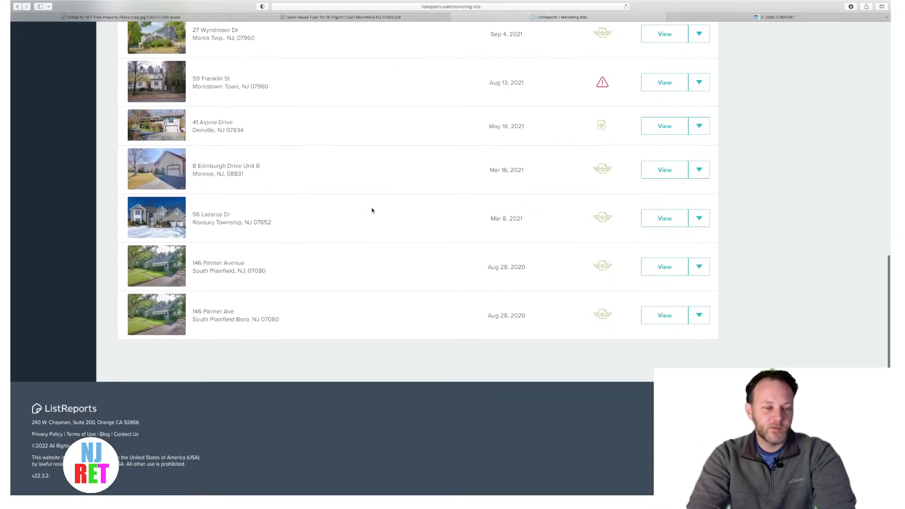
key(super+plus)
key(super+plus)
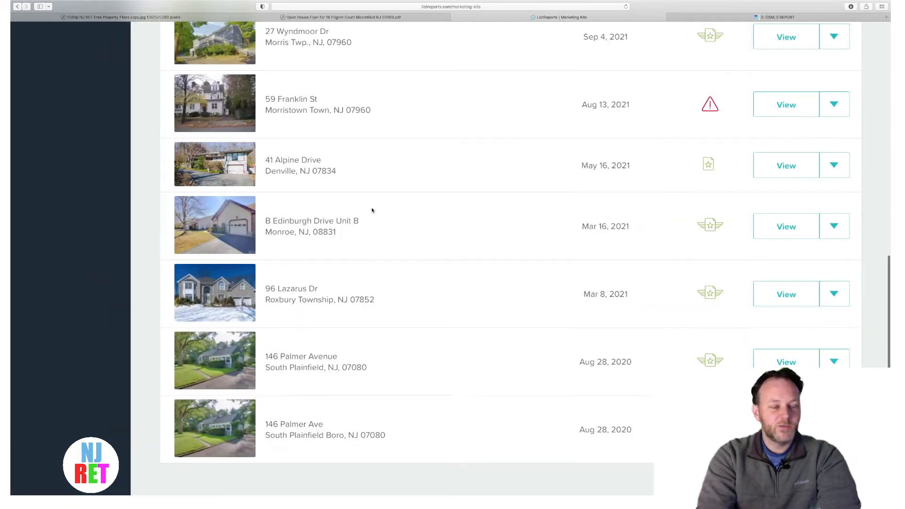
scroll(372, 210, up, 10)
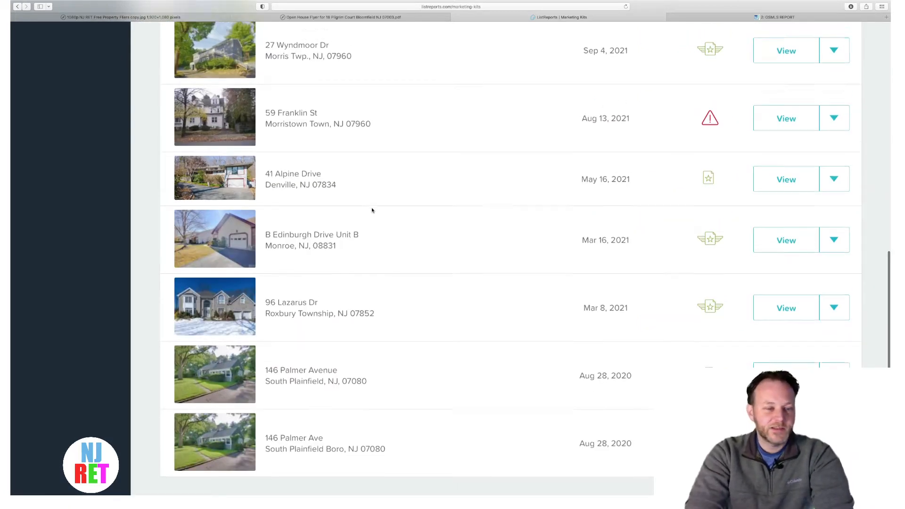
scroll(371, 210, up, 5)
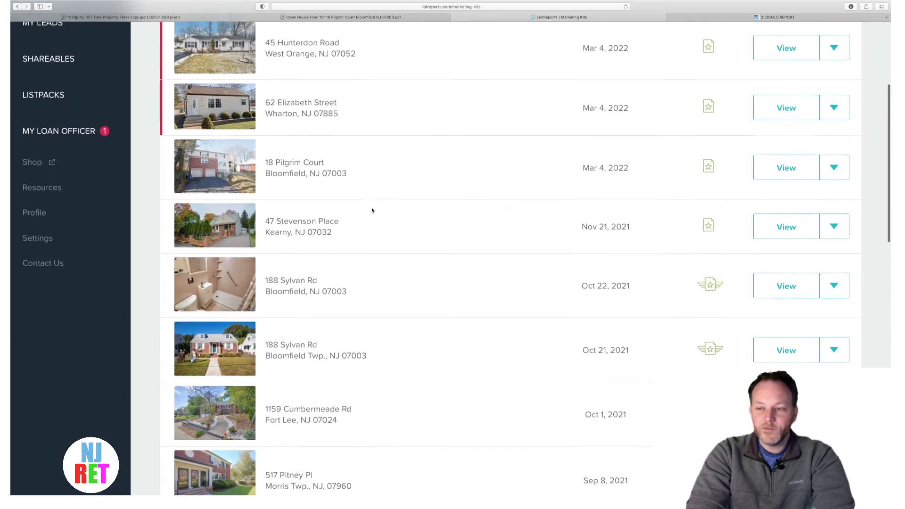
key(super+minus)
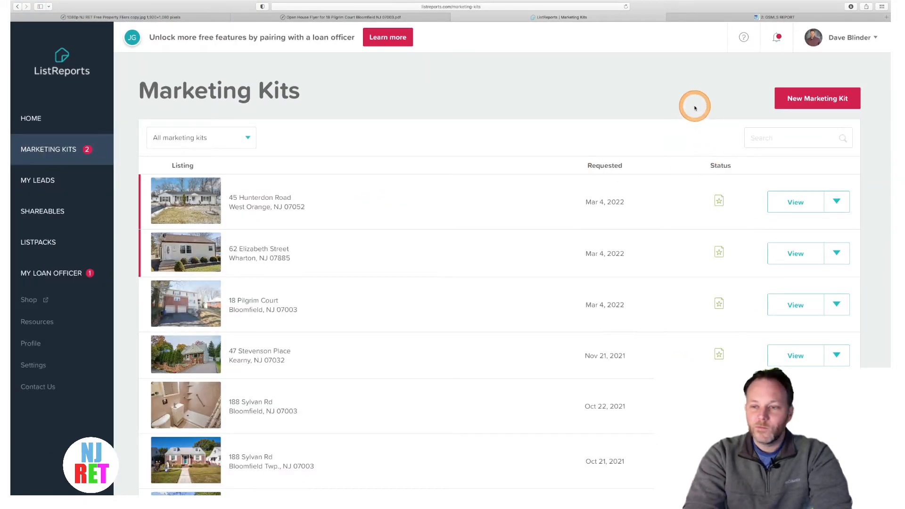
- Start a New Marketing Kit, collapse Listing Info, and bring the GSMLS report tab forward
click(813, 99)
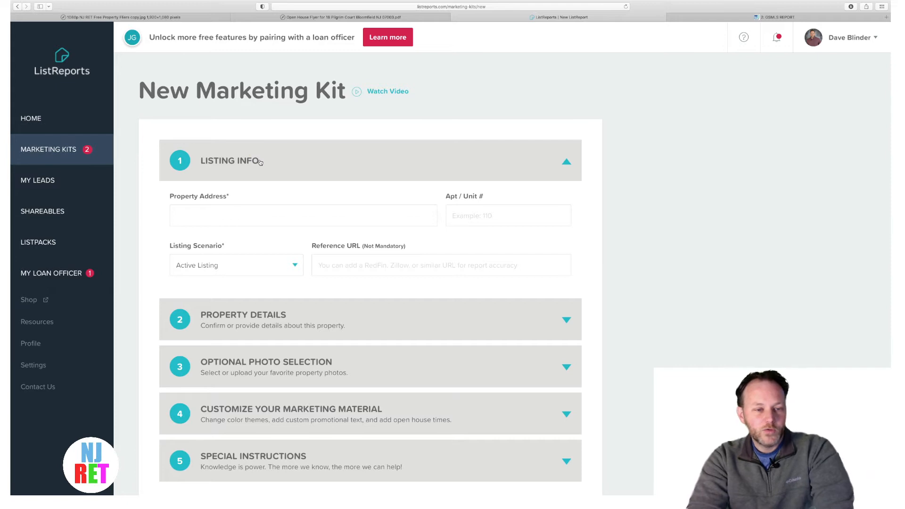
click(222, 161)
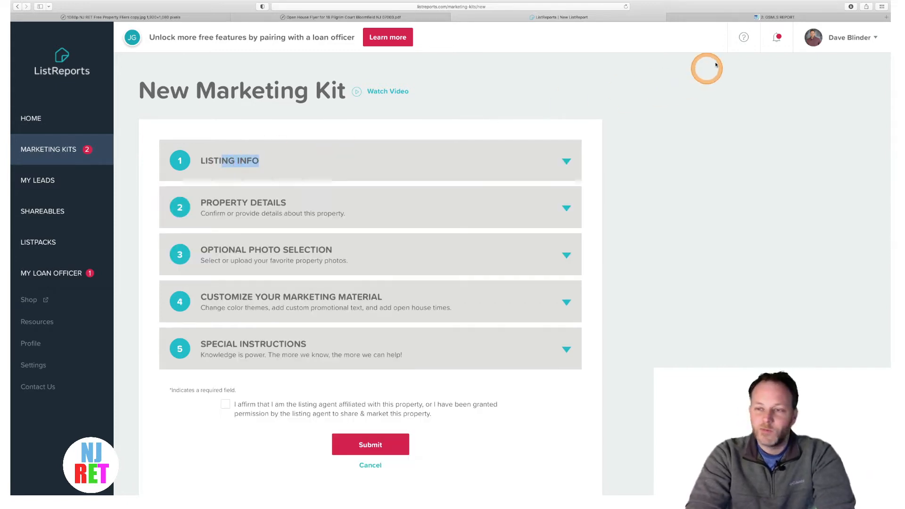
click(741, 16)
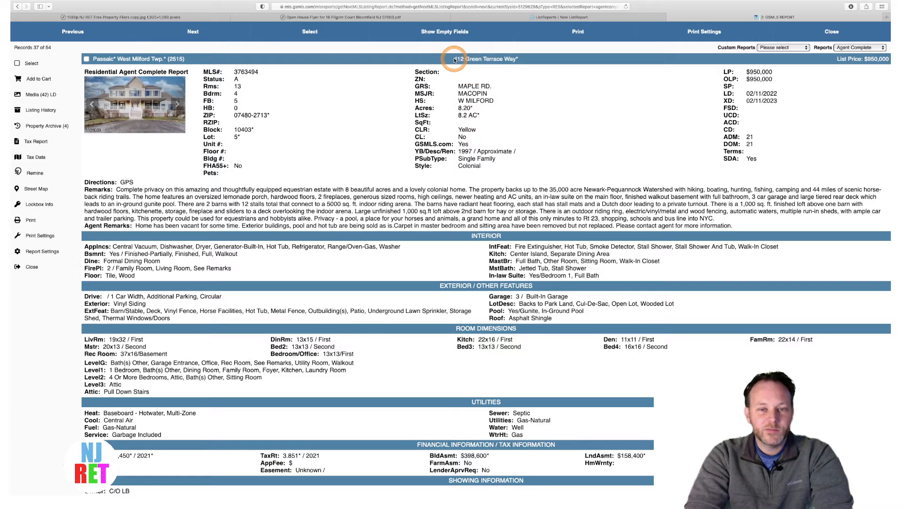
drag(454, 60, 508, 59)
click(513, 59)
scroll(510, 153, down, 3)
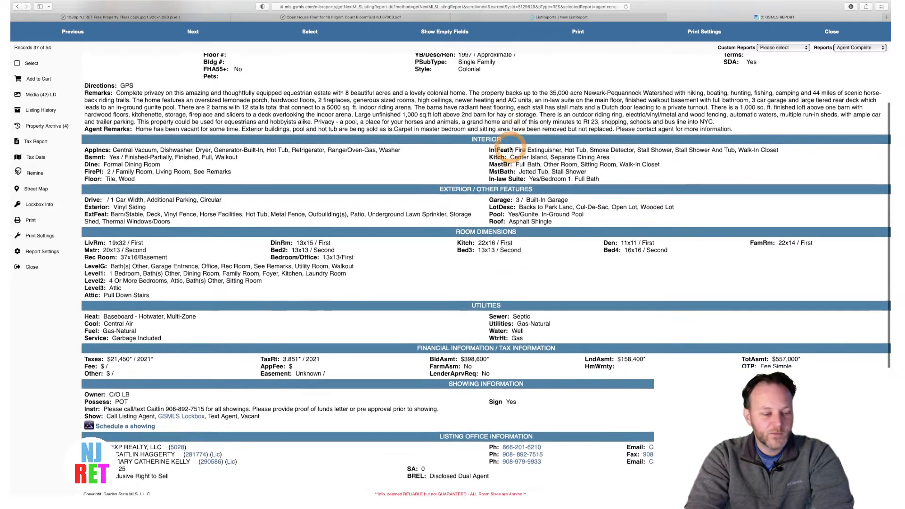
scroll(511, 150, up, 3)
scroll(510, 150, down, 3)
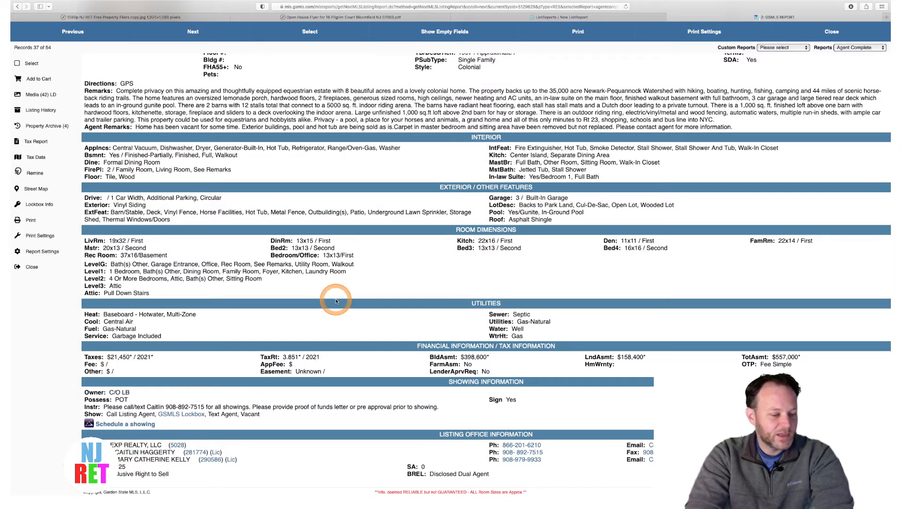
scroll(335, 300, up, 3)
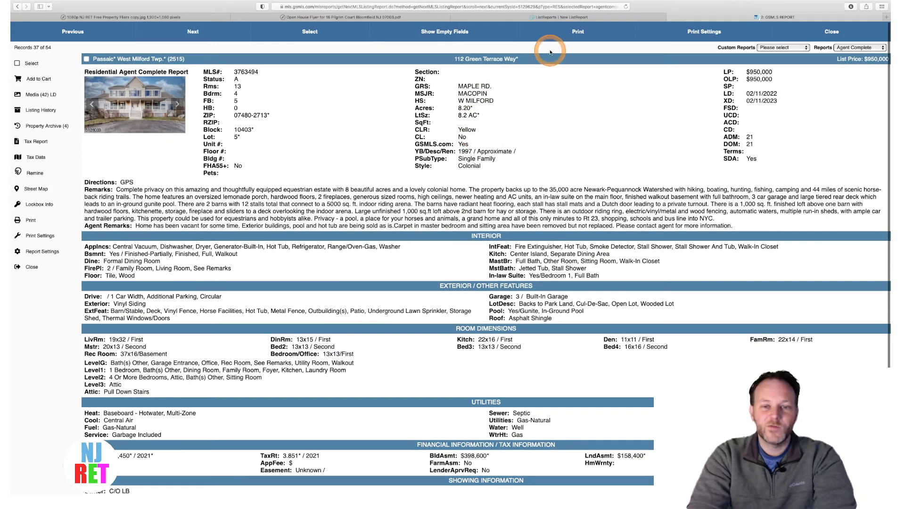
click(517, 19)
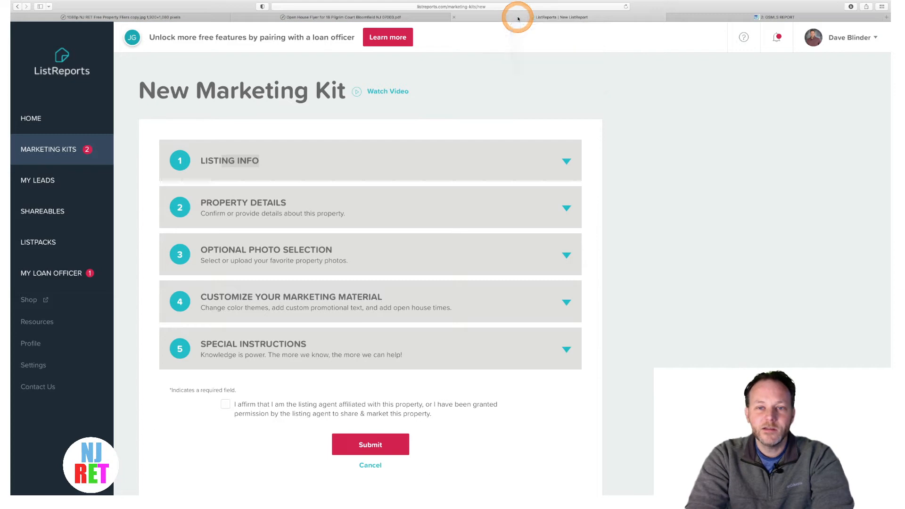
click(561, 161)
click(219, 219)
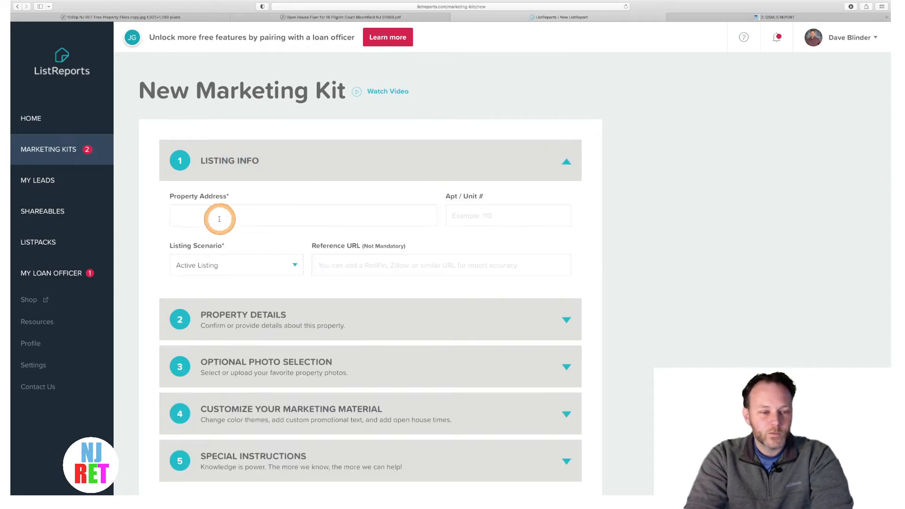
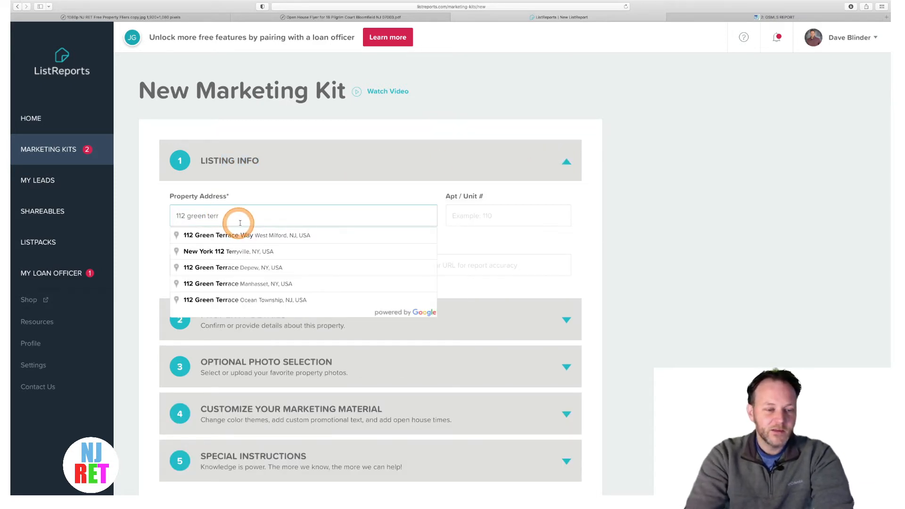
click(248, 235)
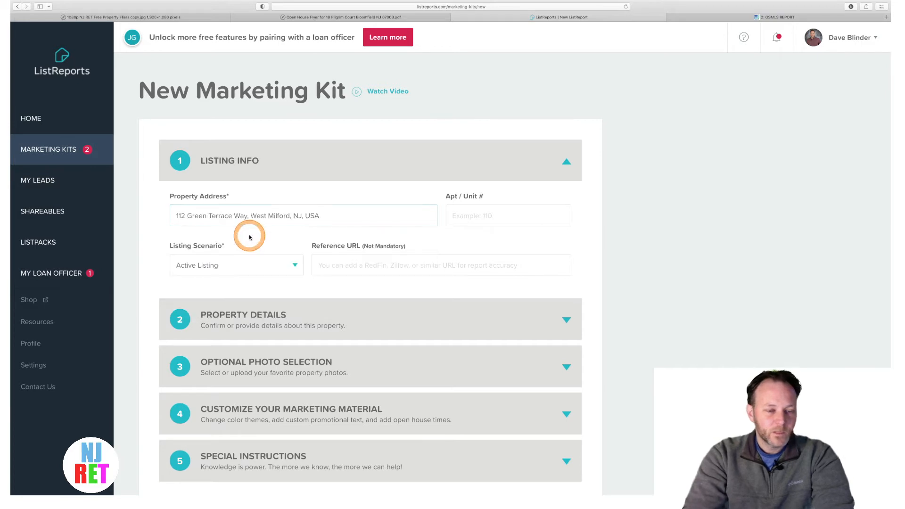
click(341, 218)
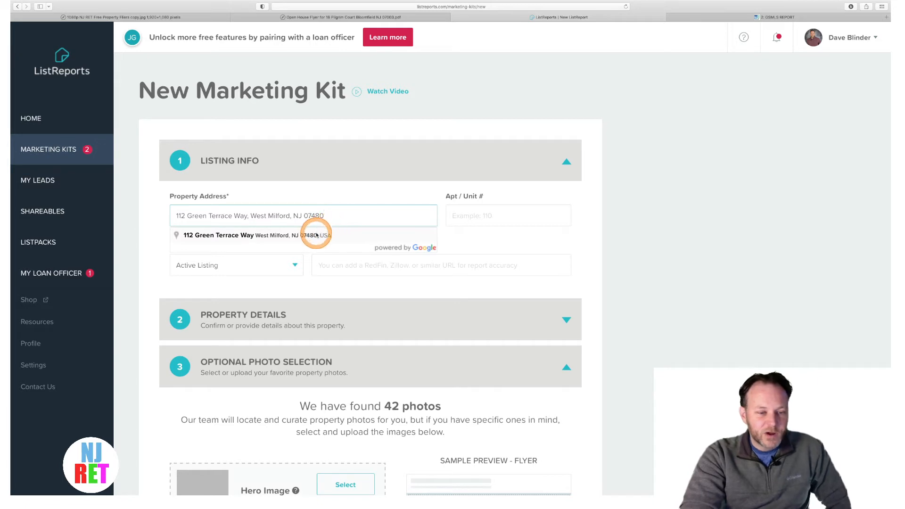
click(335, 233)
scroll(308, 242, down, 2)
click(360, 256)
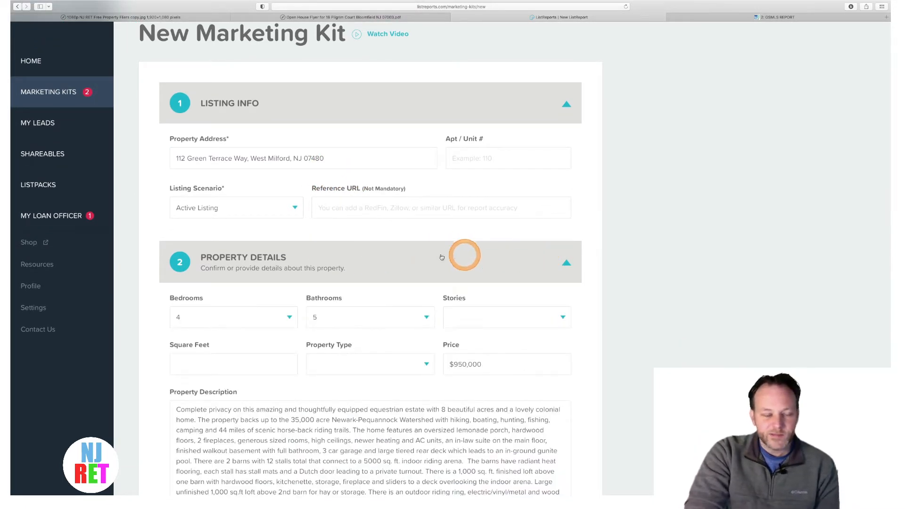
- Check the GSMLS listing, then set Stories to 2 and Property Type to Single Family Detached
scroll(251, 240, down, 3)
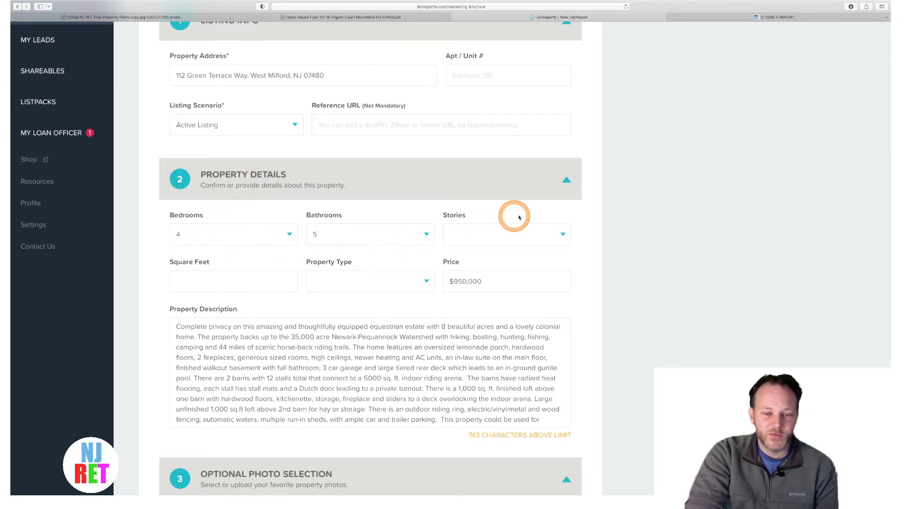
click(751, 20)
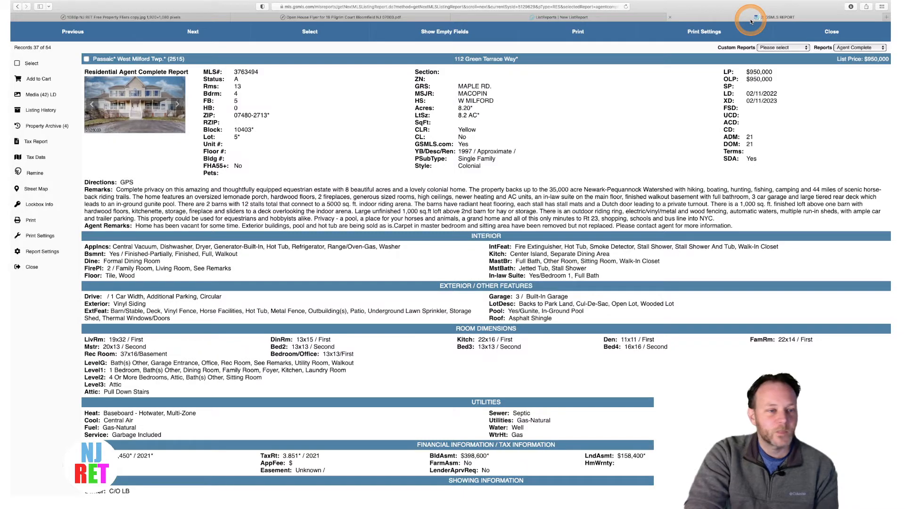
click(636, 18)
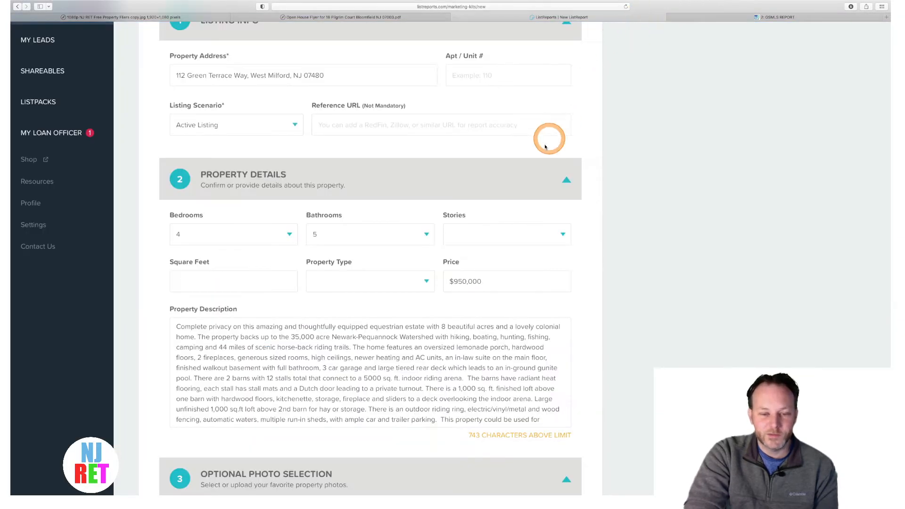
click(513, 228)
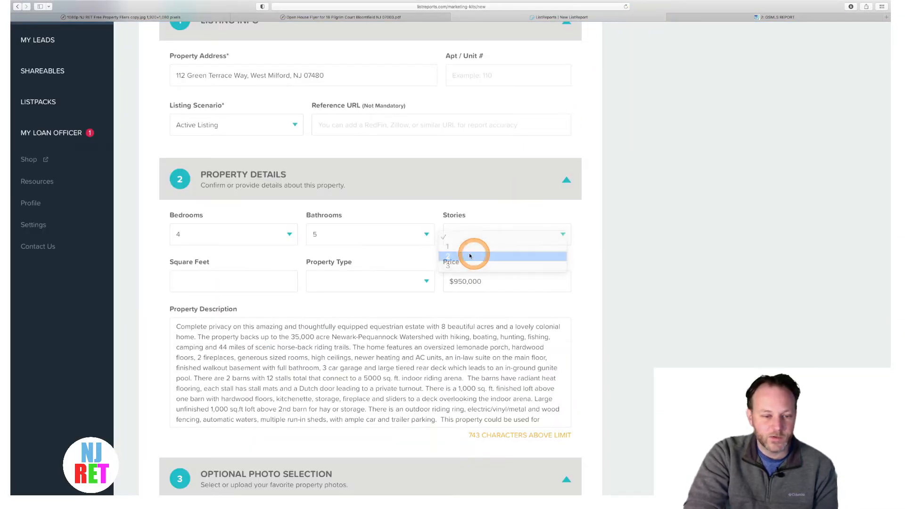
click(531, 253)
click(385, 282)
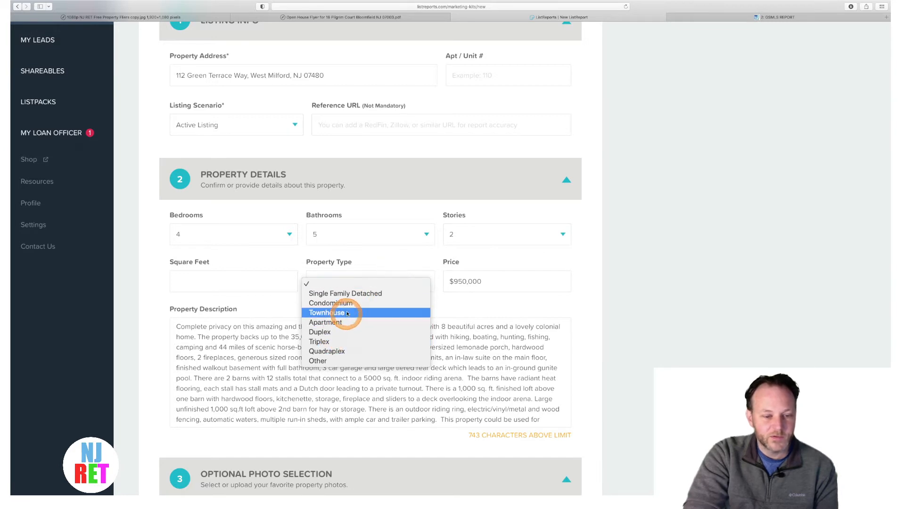
click(350, 293)
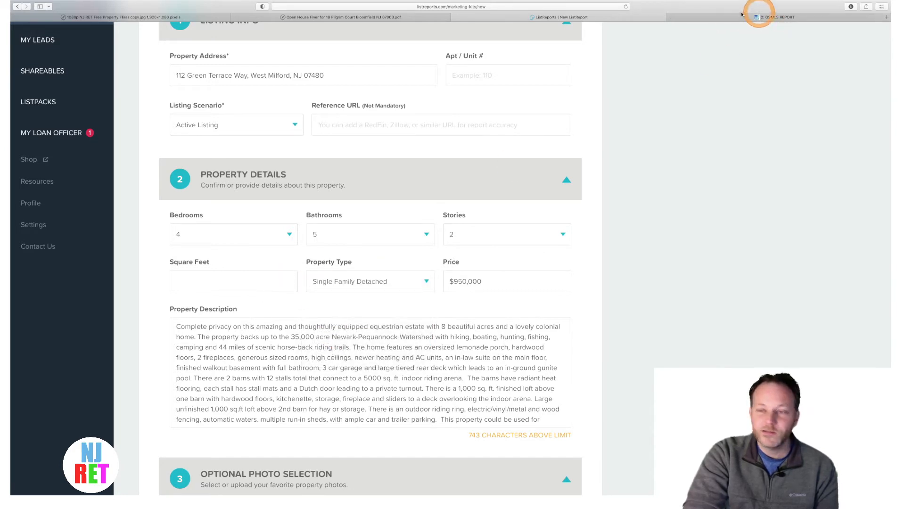
- Recheck the GSMLS report, then place the cursor in the Property Description
click(727, 18)
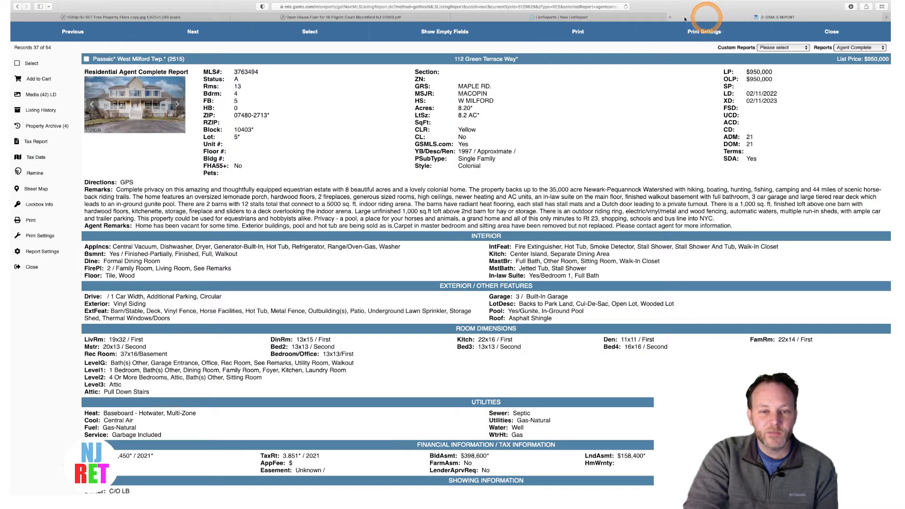
click(583, 17)
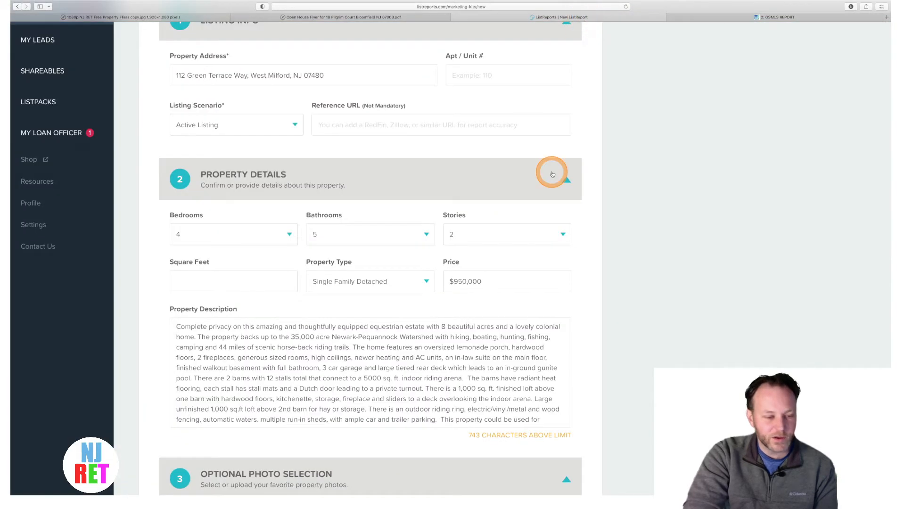
scroll(542, 178, down, 2)
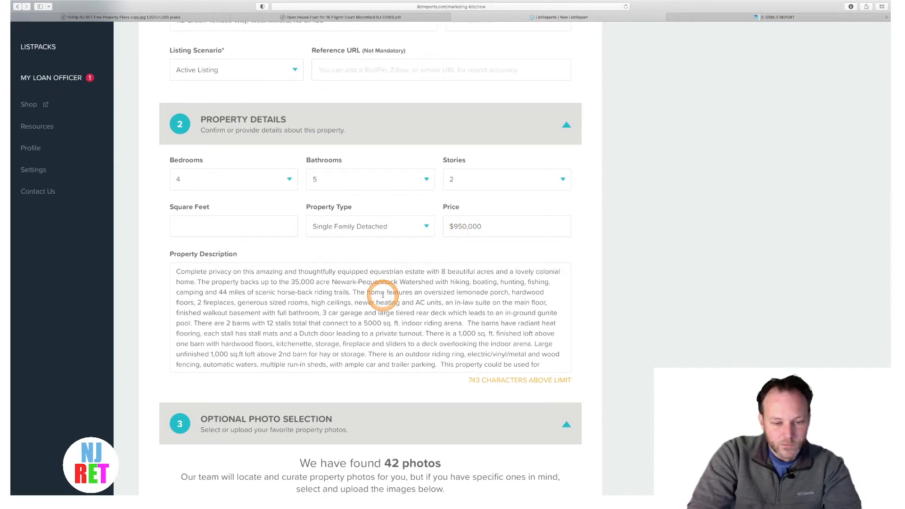
scroll(345, 326, down, 4)
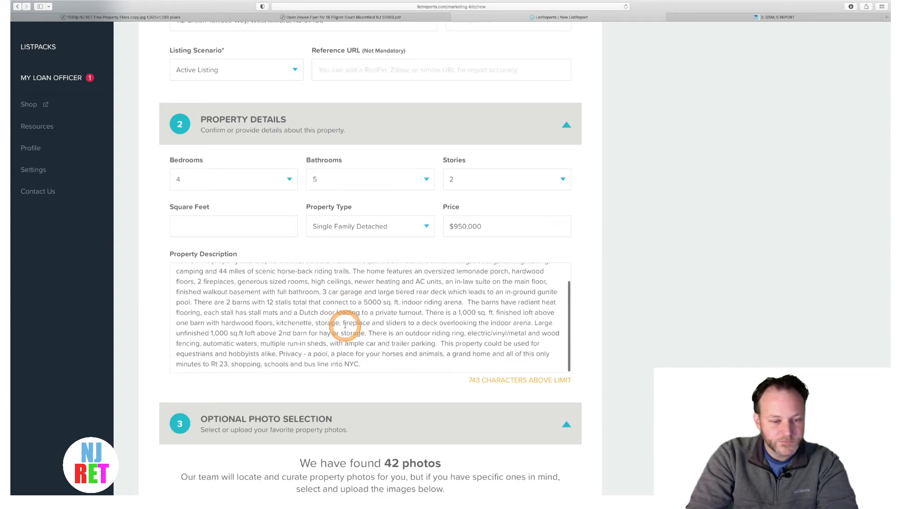
scroll(345, 325, up, 5)
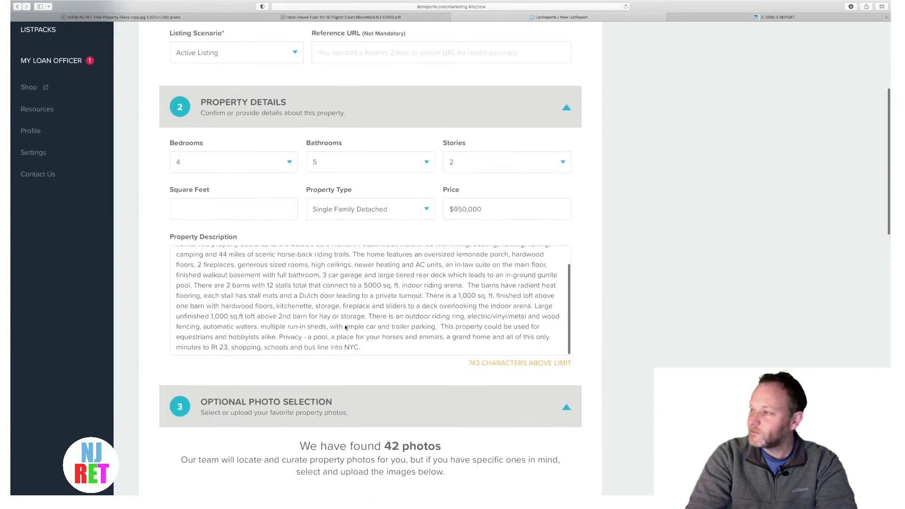
click(313, 302)
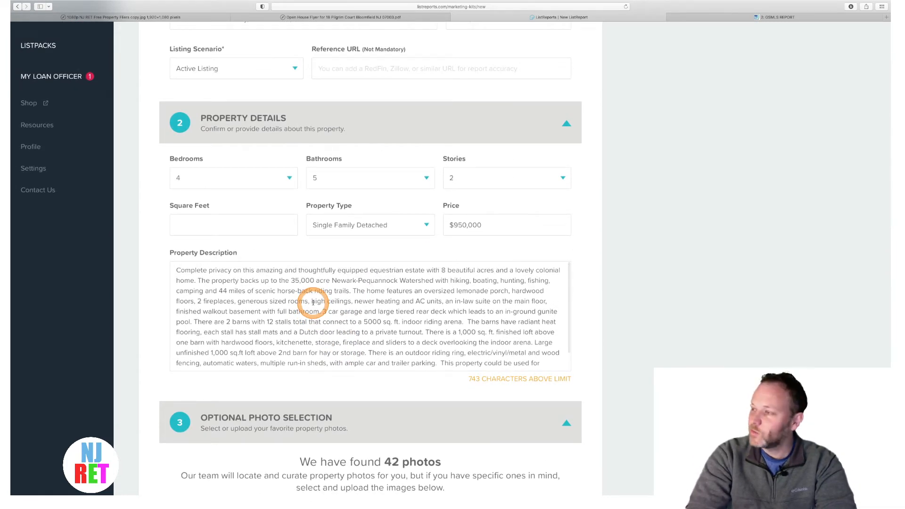
- Delete the description's closing sentences from 'This property' through 'NYC.'
scroll(313, 302, down, 3)
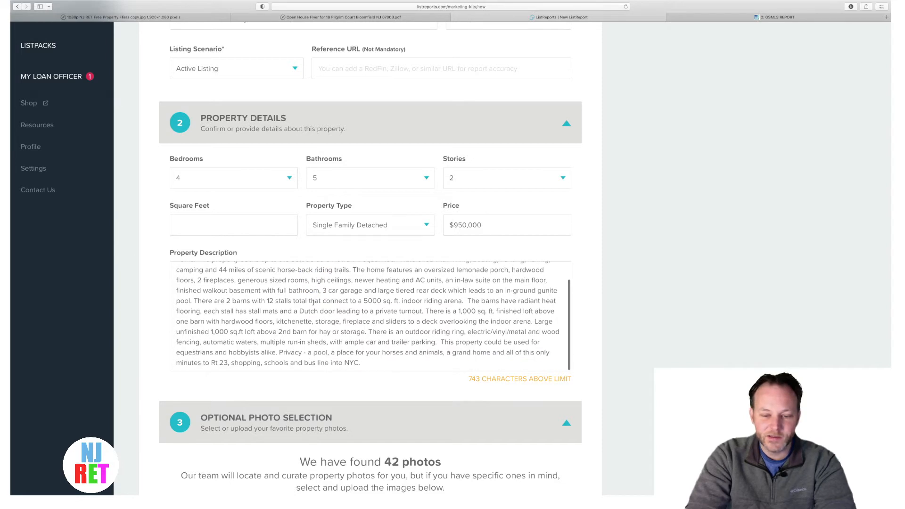
click(485, 366)
click(466, 380)
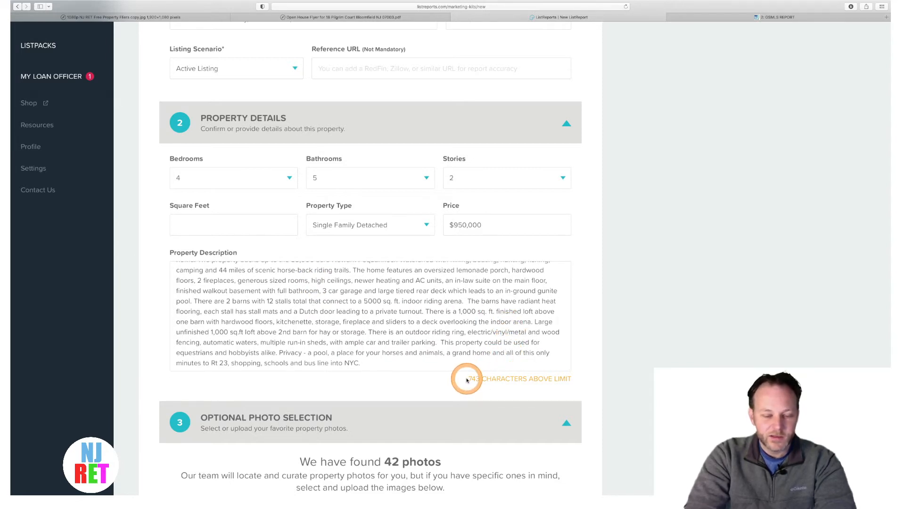
drag(483, 377, 572, 384)
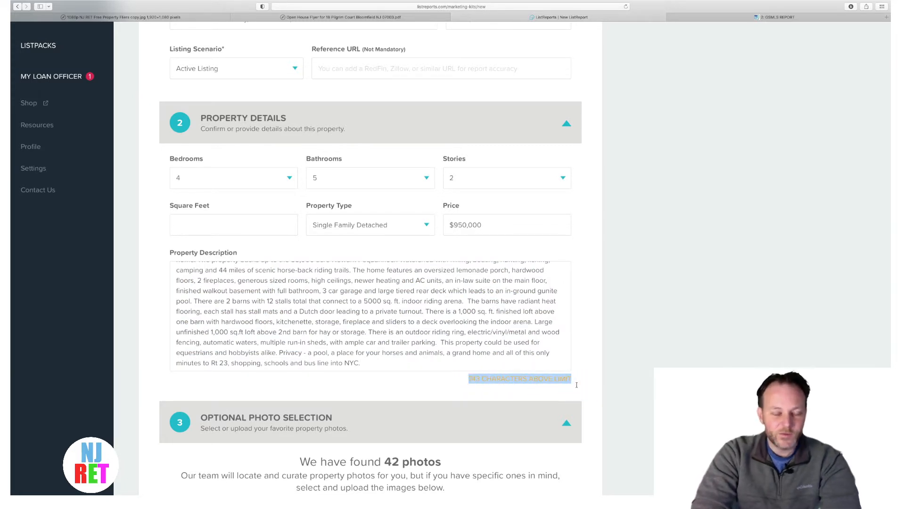
scroll(408, 324, up, 2)
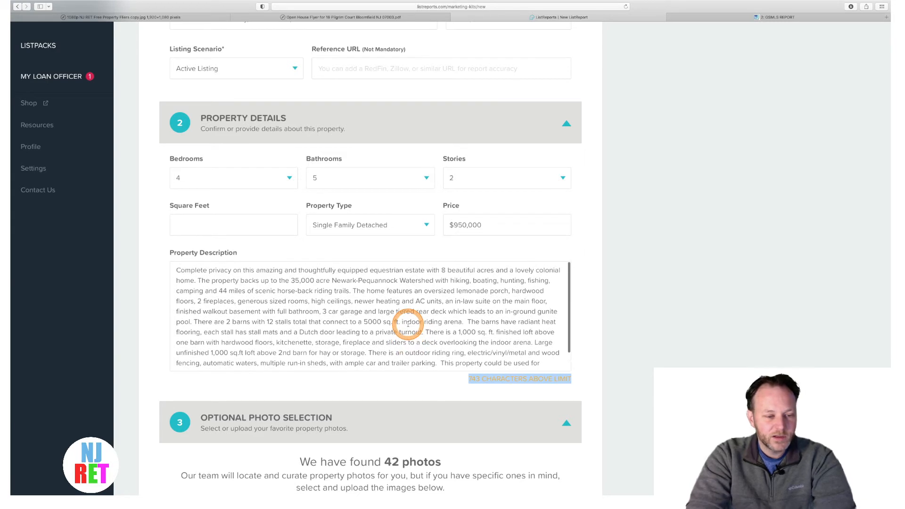
scroll(408, 324, down, 2)
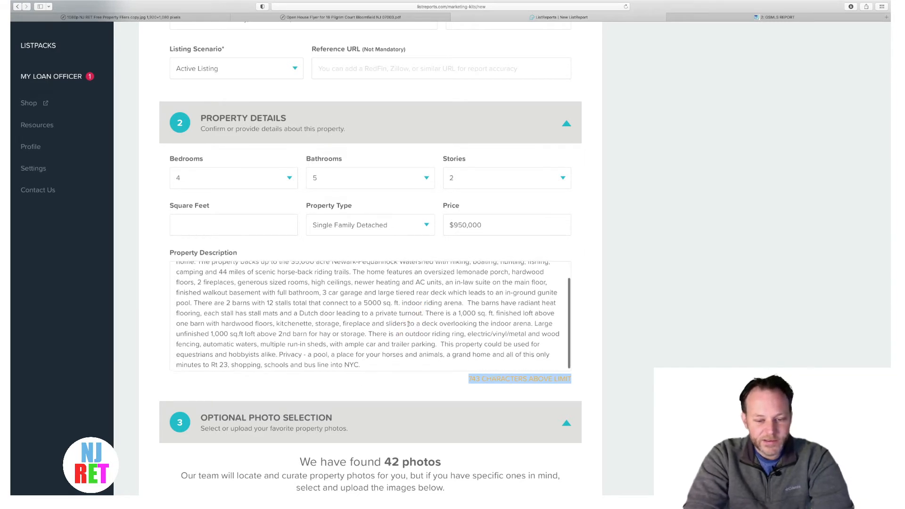
drag(436, 340, 453, 361)
key(BackSpace)
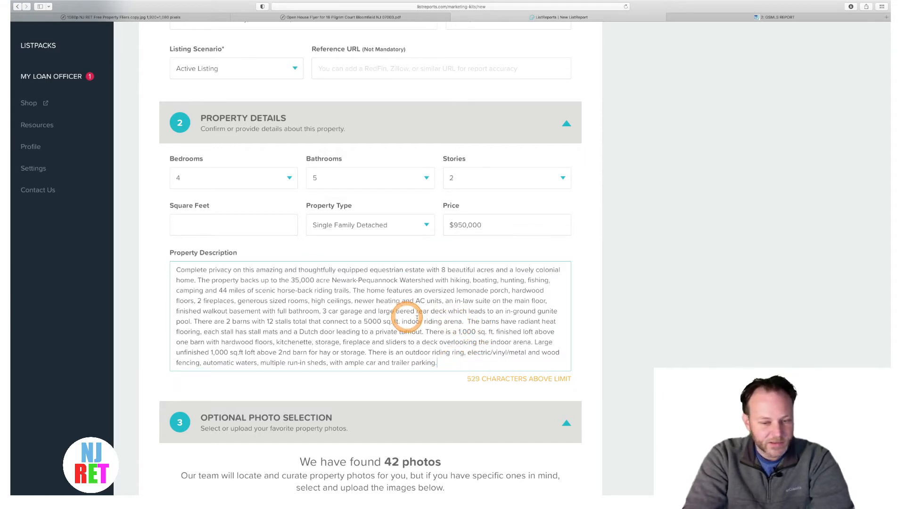
- Delete the barn and outbuilding sentences so the text ends at the gunite pool, 52 characters left
drag(463, 323, 467, 362)
key(BackSpace)
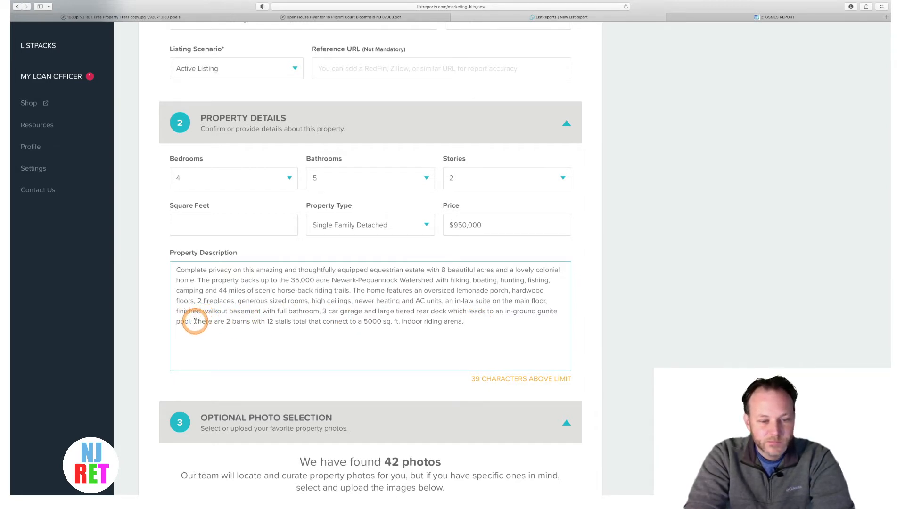
drag(195, 321, 497, 323)
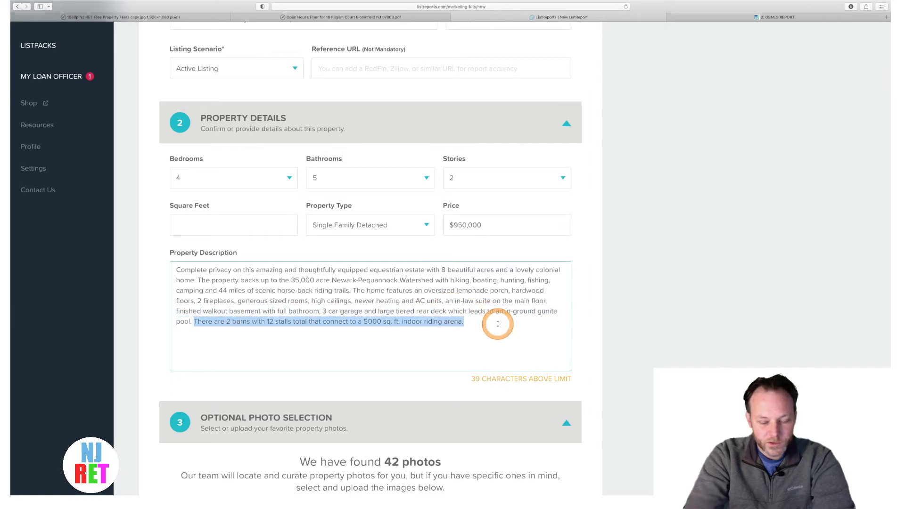
key(BackSpace)
scroll(498, 324, down, 10)
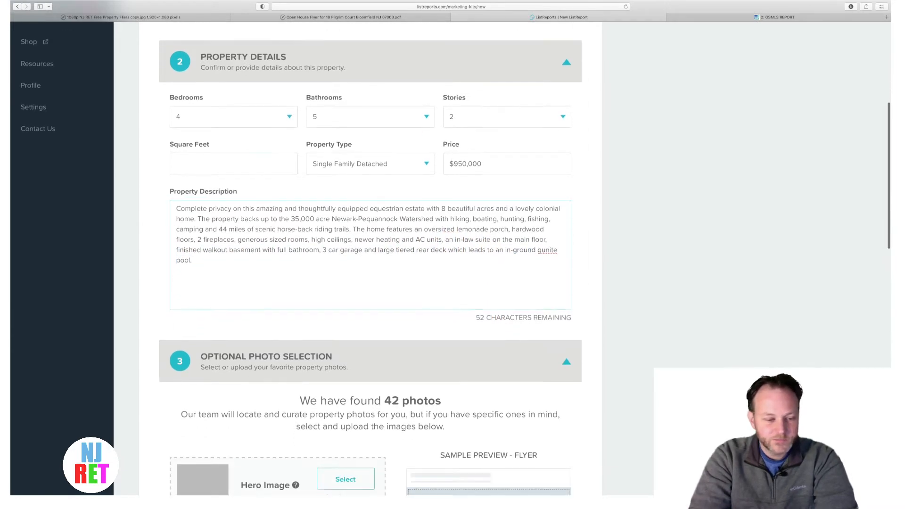
scroll(274, 199, down, 1)
scroll(274, 199, down, 2)
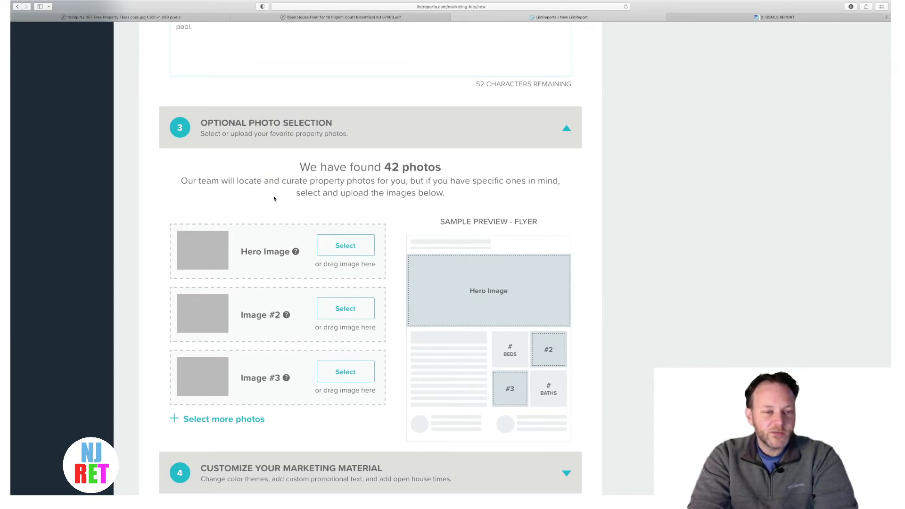
scroll(275, 198, down, 1)
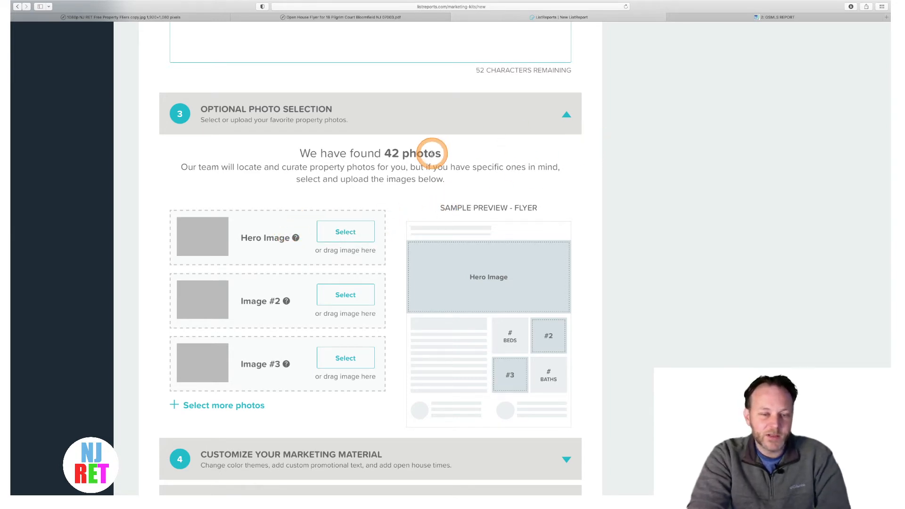
scroll(432, 154, down, 5)
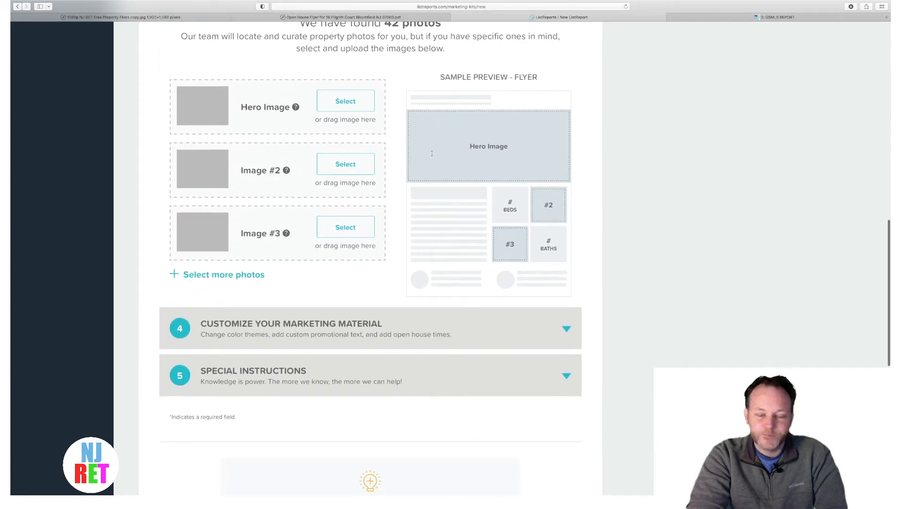
scroll(431, 156, down, 3)
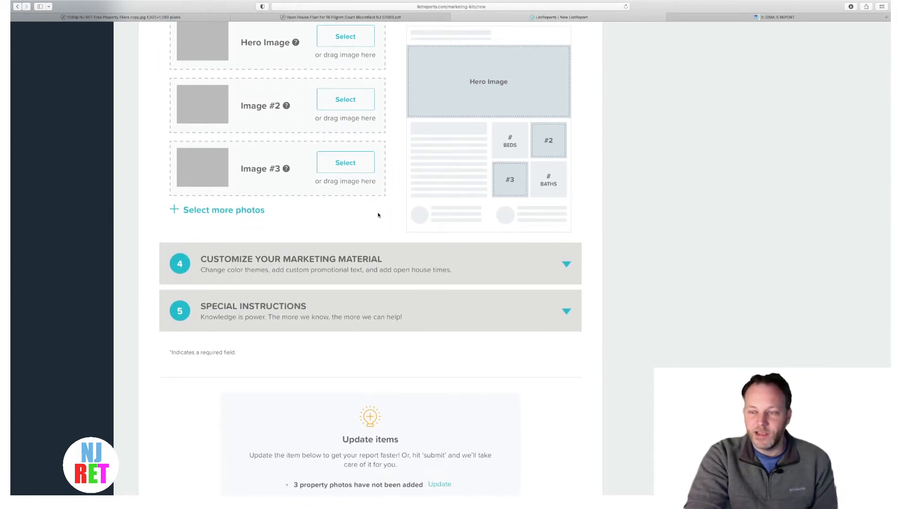
scroll(378, 215, up, 4)
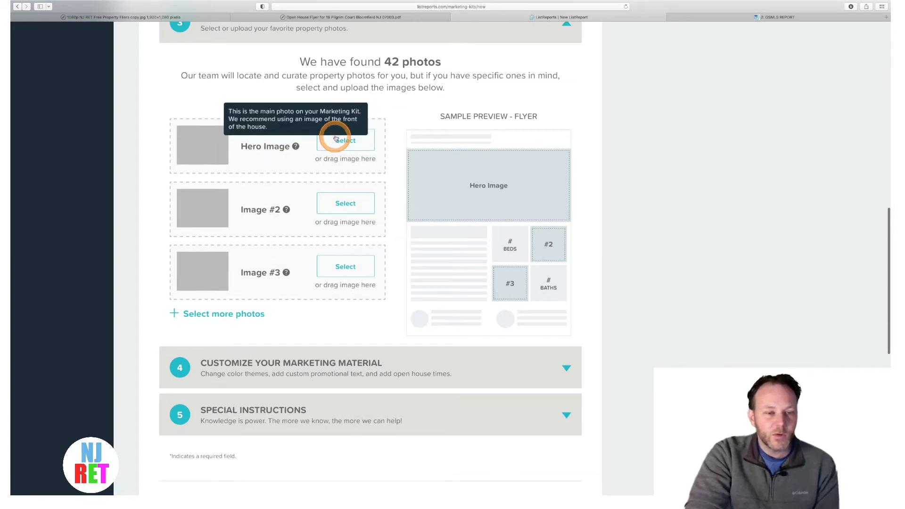
scroll(228, 135, up, 3)
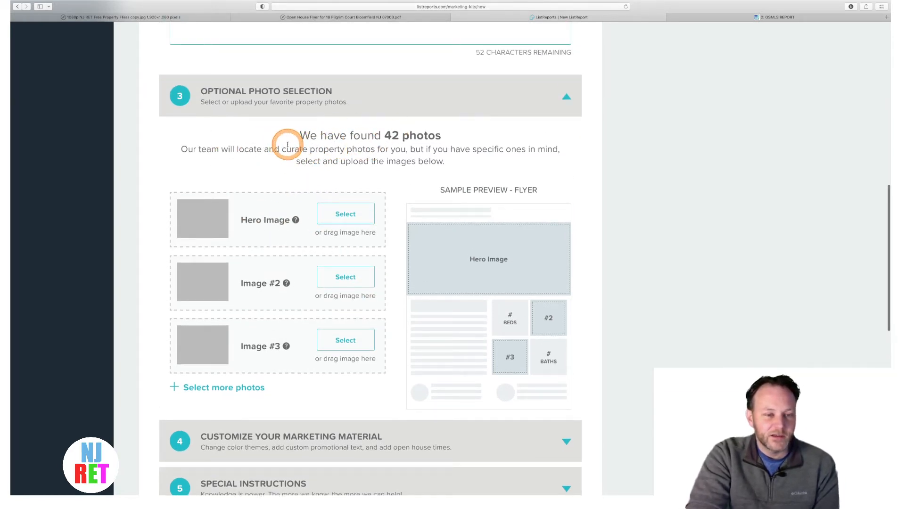
scroll(288, 145, down, 7)
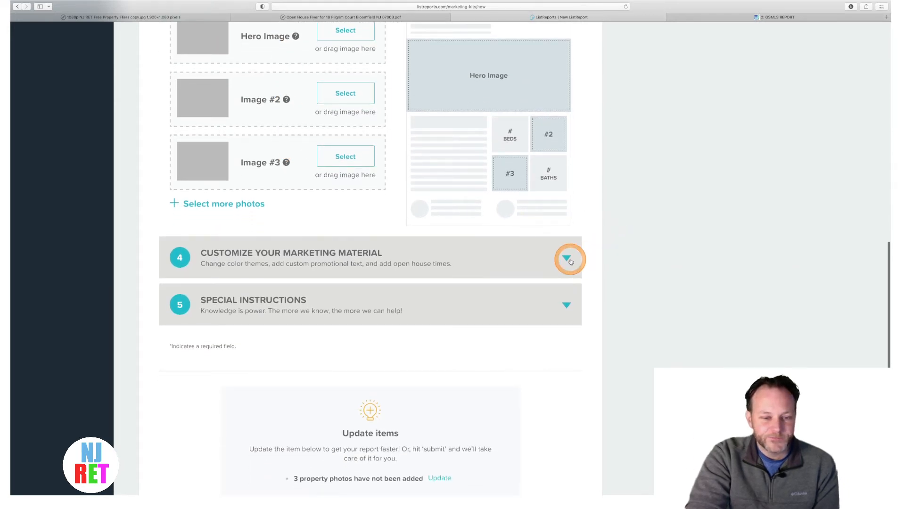
click(567, 259)
scroll(570, 260, down, 5)
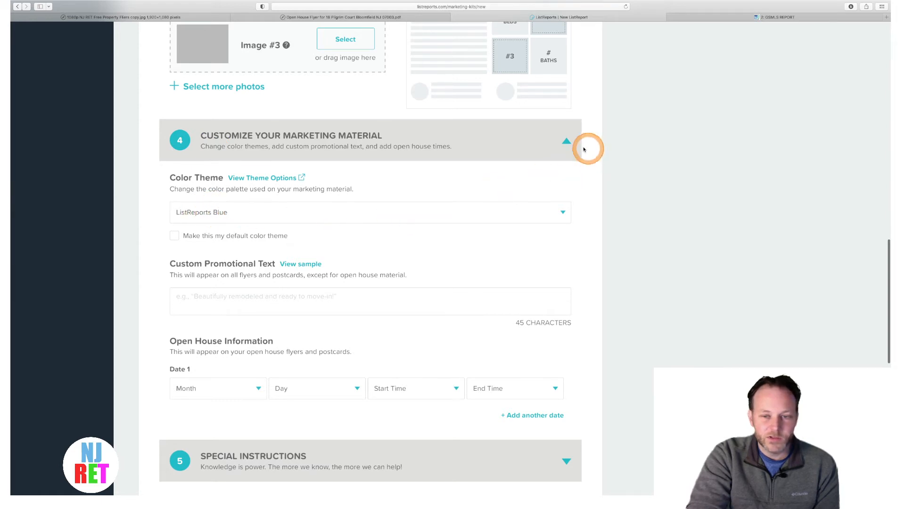
click(566, 141)
scroll(262, 316, down, 3)
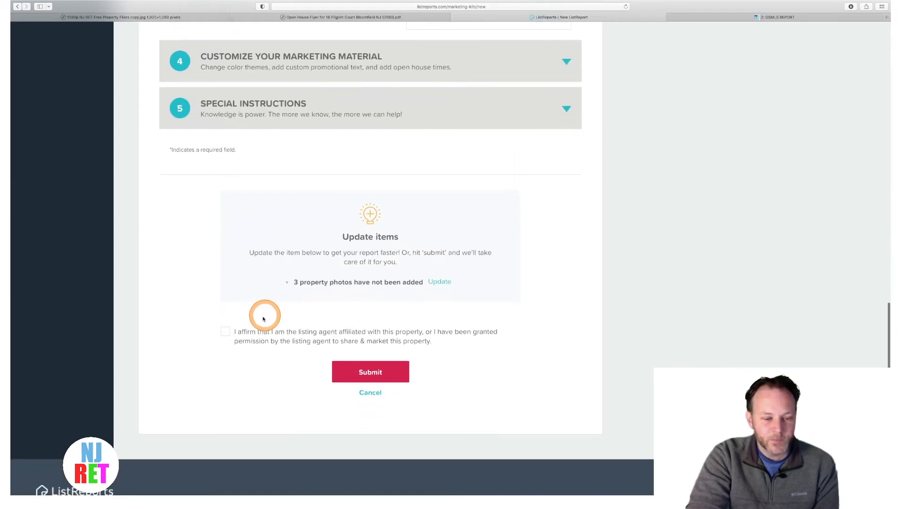
- Affirm listing-agent status, submit the kit, and choose Choose For Me for photo selection
click(225, 333)
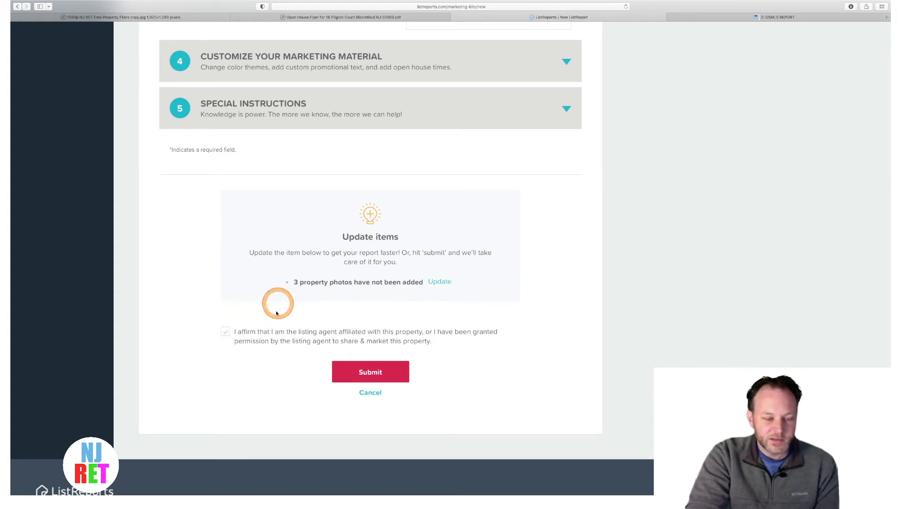
click(377, 371)
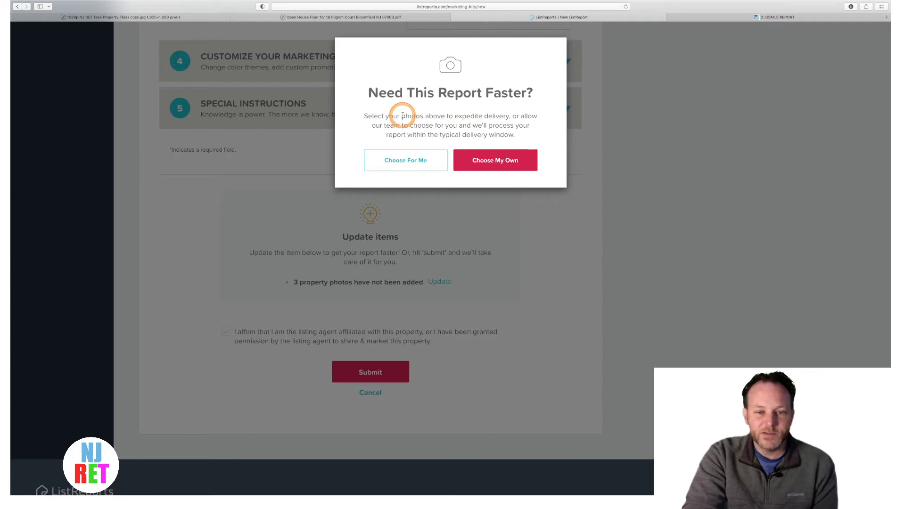
drag(402, 115, 512, 116)
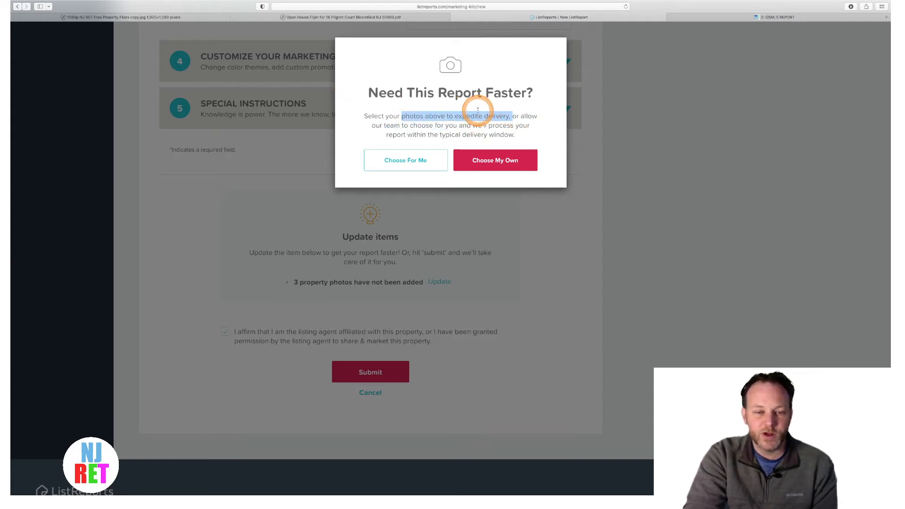
click(408, 162)
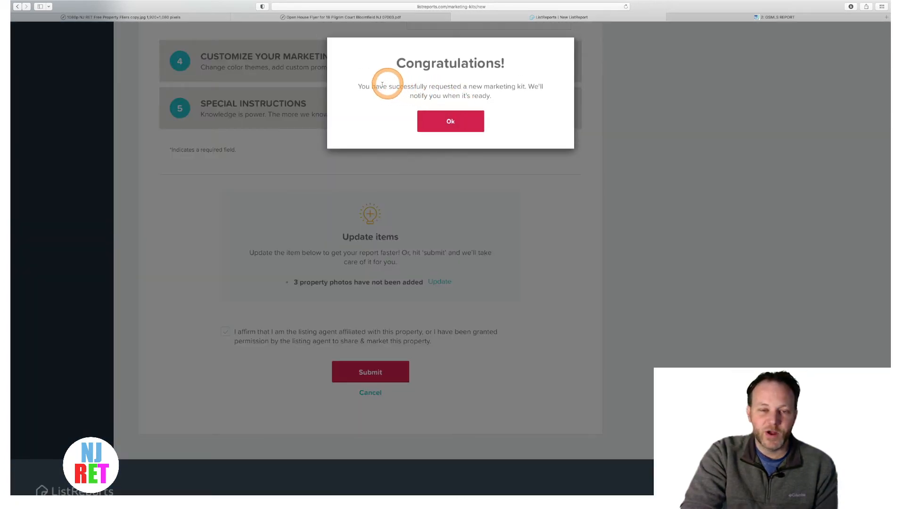
drag(357, 87, 519, 92)
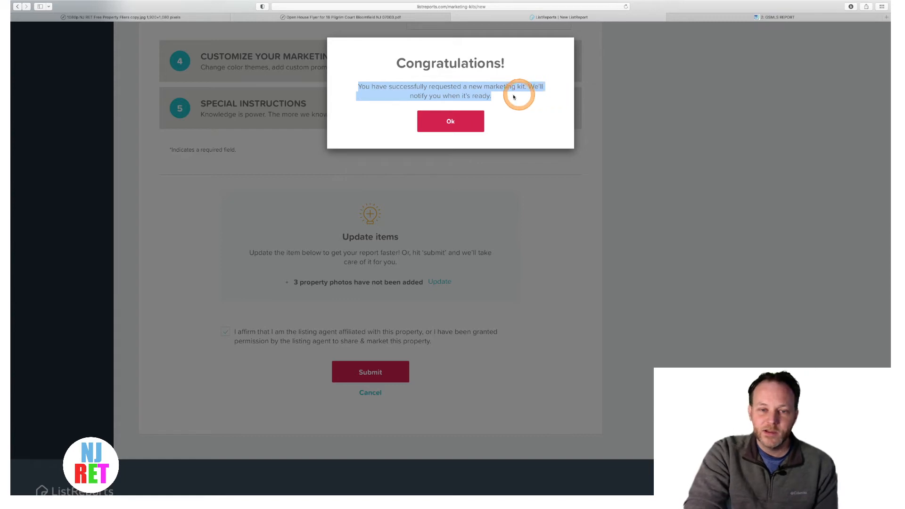
click(504, 98)
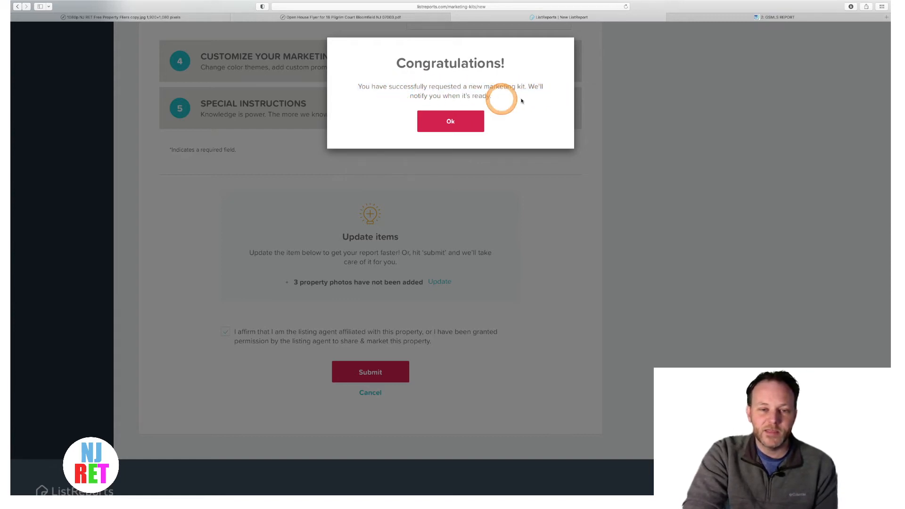
click(446, 124)
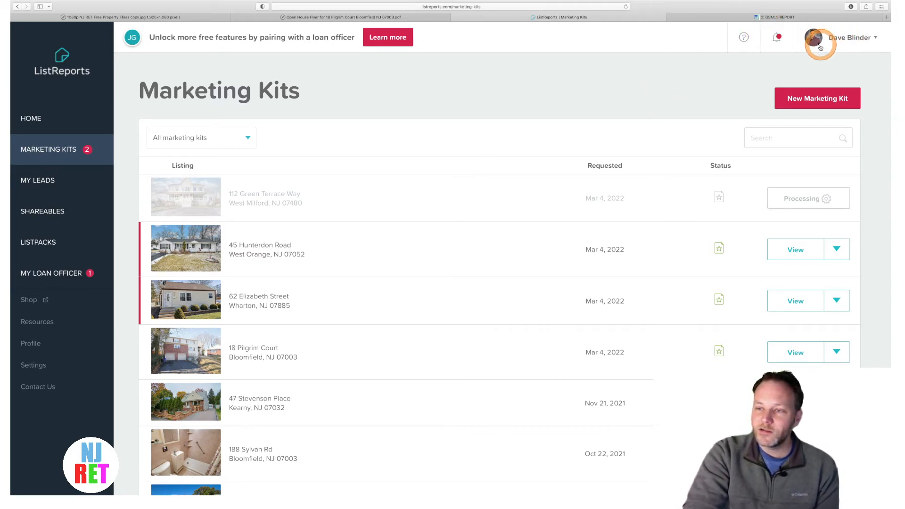
- Open the account dropdown from the user name at top right
click(857, 40)
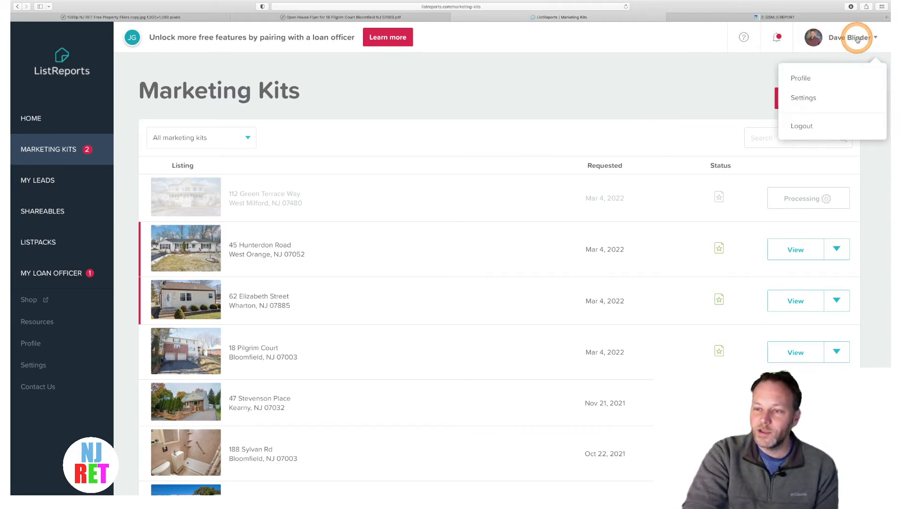
- Open Profile and review the Personal fields, including Garden State and Central Jersey MLS
click(803, 78)
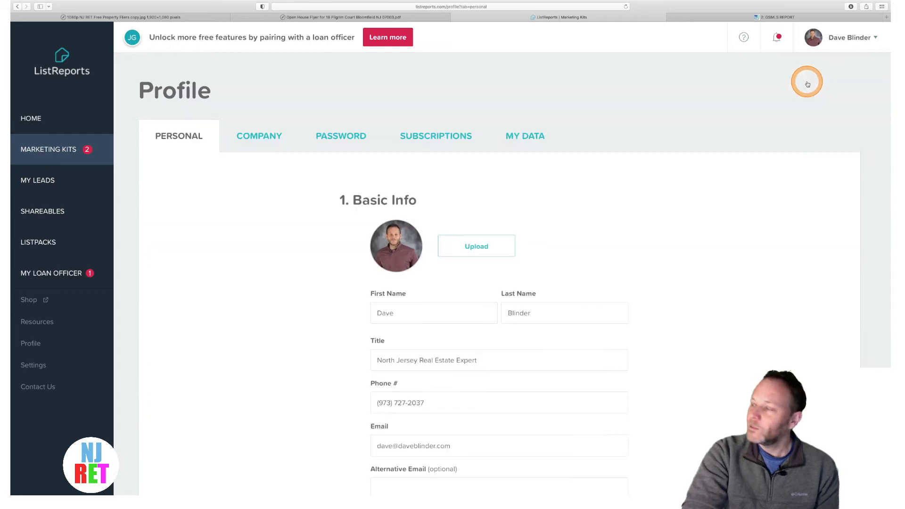
scroll(530, 273, down, 5)
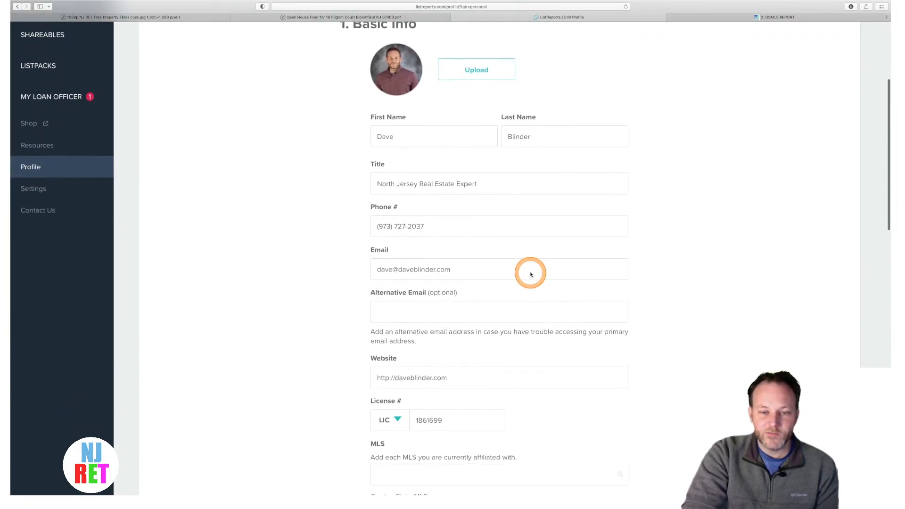
scroll(530, 273, down, 3)
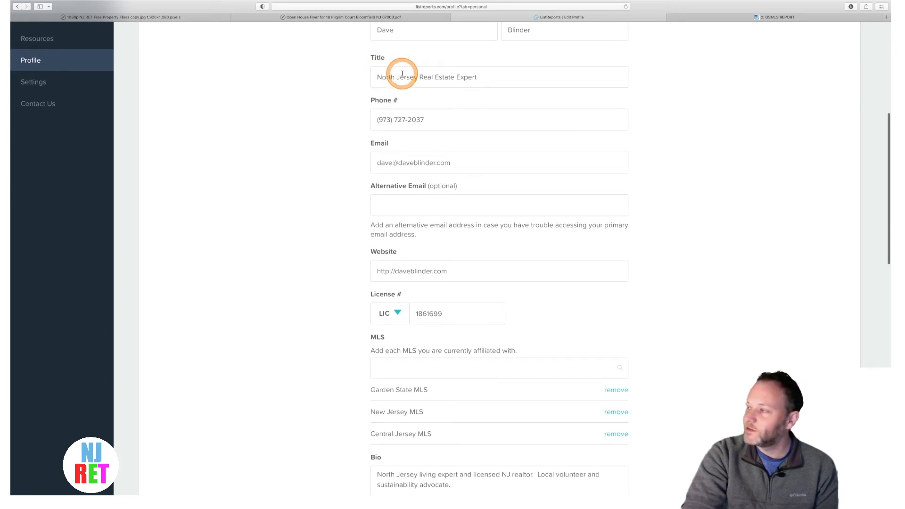
scroll(456, 110, down, 2)
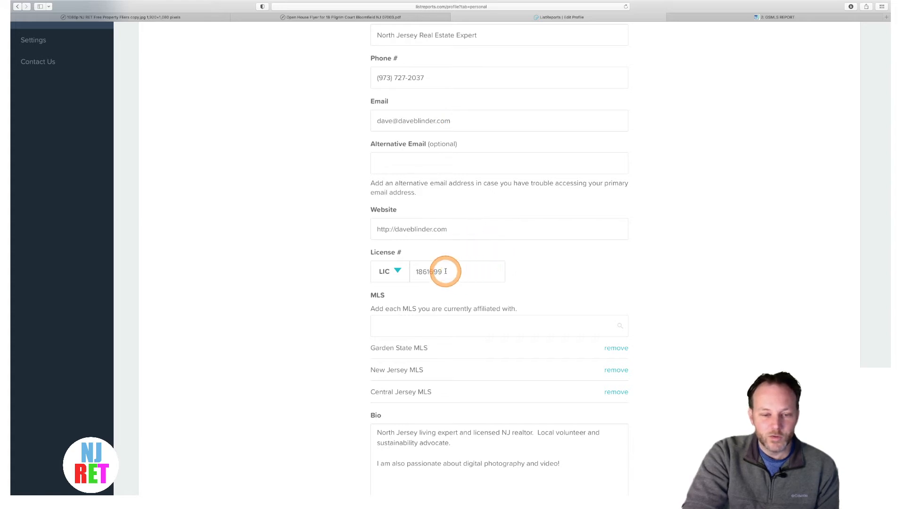
scroll(445, 272, down, 5)
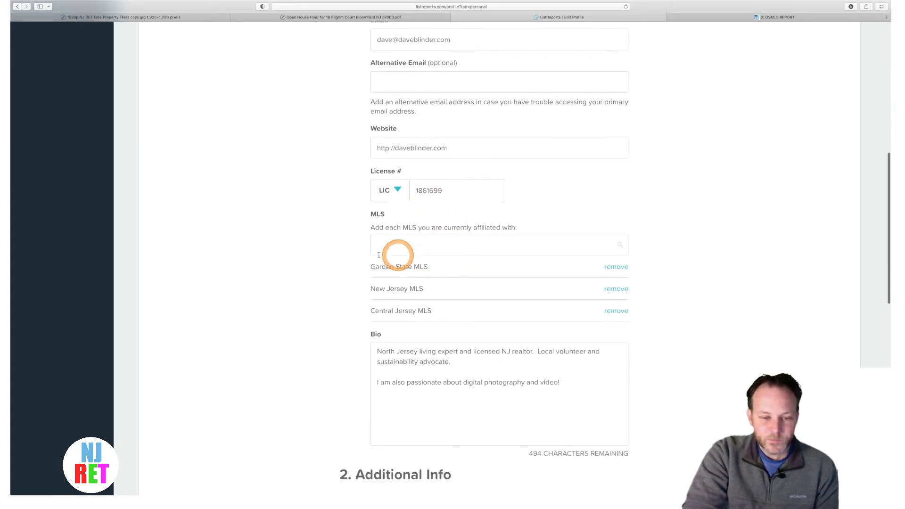
scroll(412, 310, down, 2)
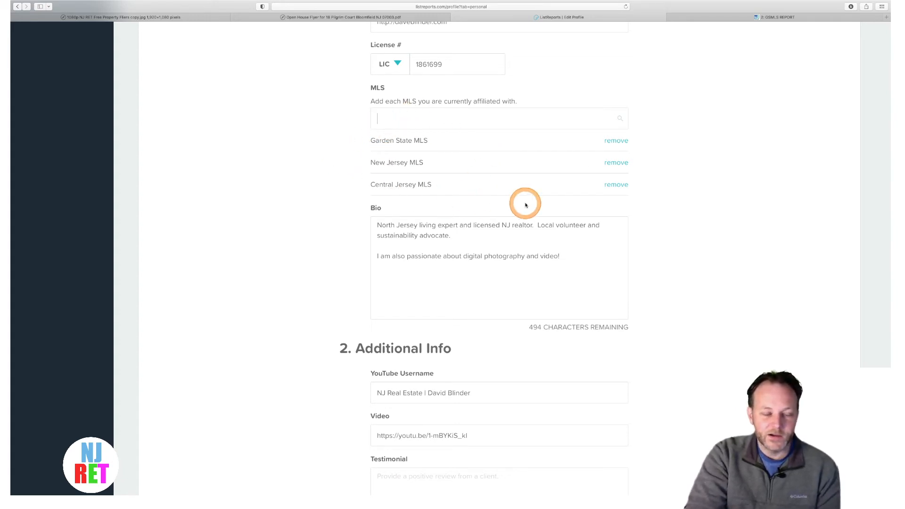
scroll(469, 240, down, 4)
scroll(469, 240, up, 2)
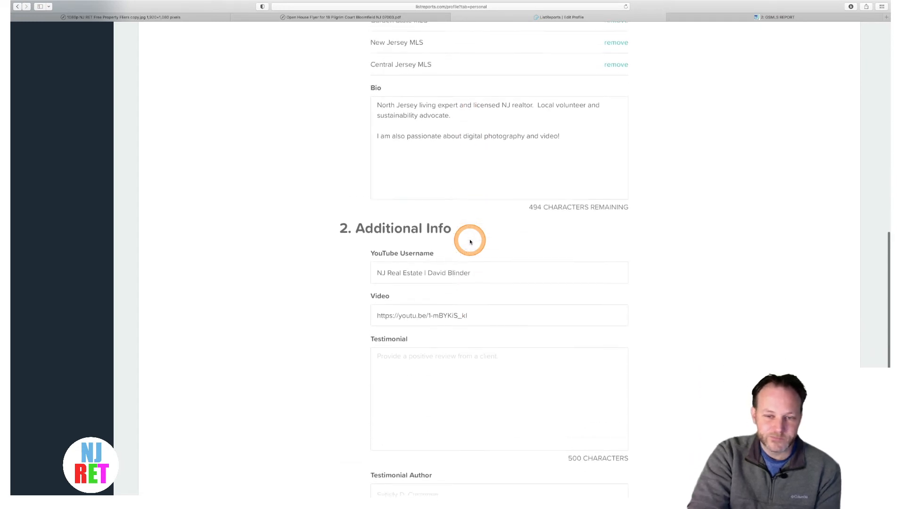
scroll(469, 240, down, 4)
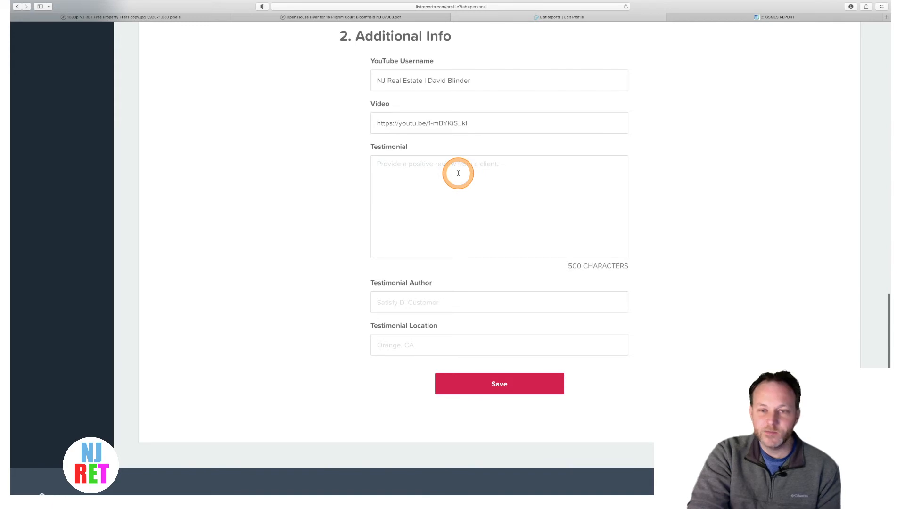
scroll(458, 173, up, 10)
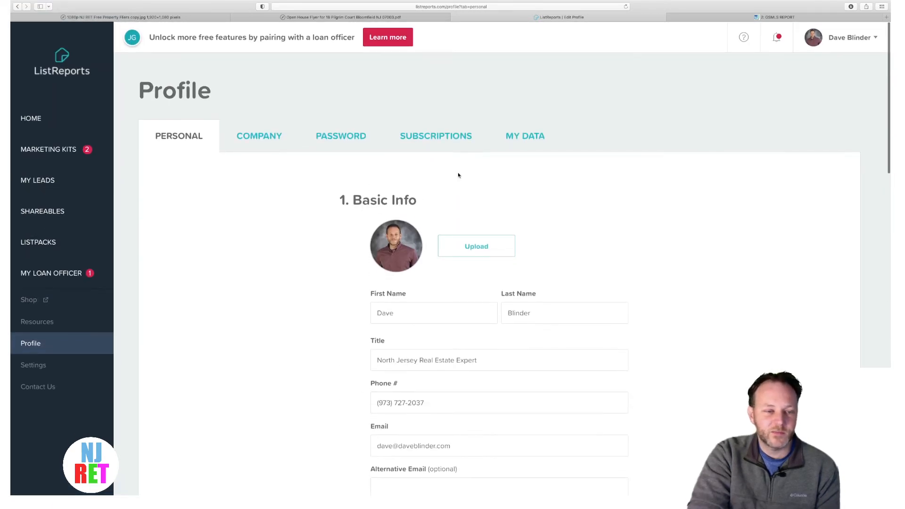
- Show the profile's Company details and select the office phone number
click(260, 143)
scroll(259, 263, down, 5)
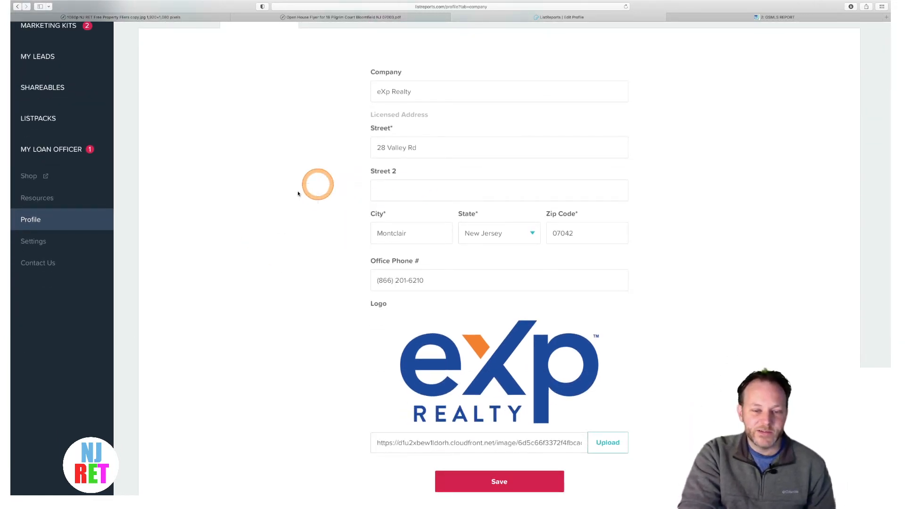
scroll(471, 195, down, 3)
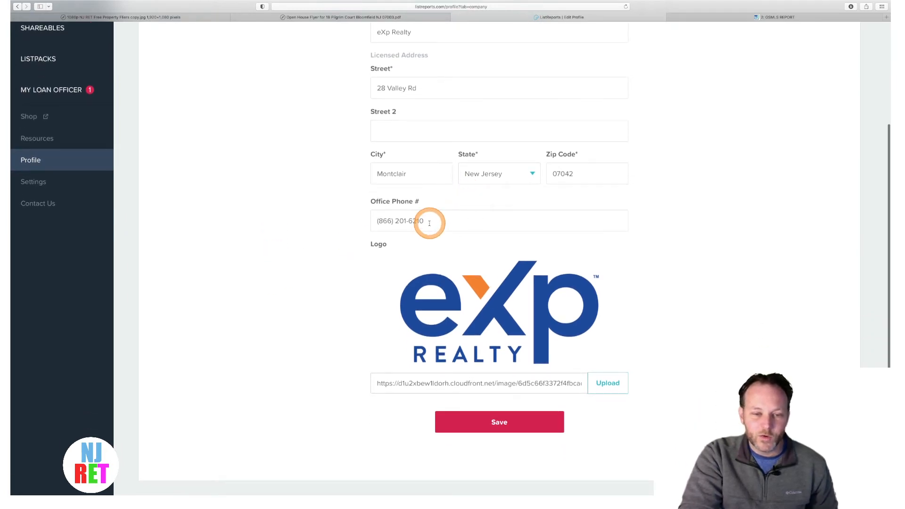
drag(426, 221, 377, 220)
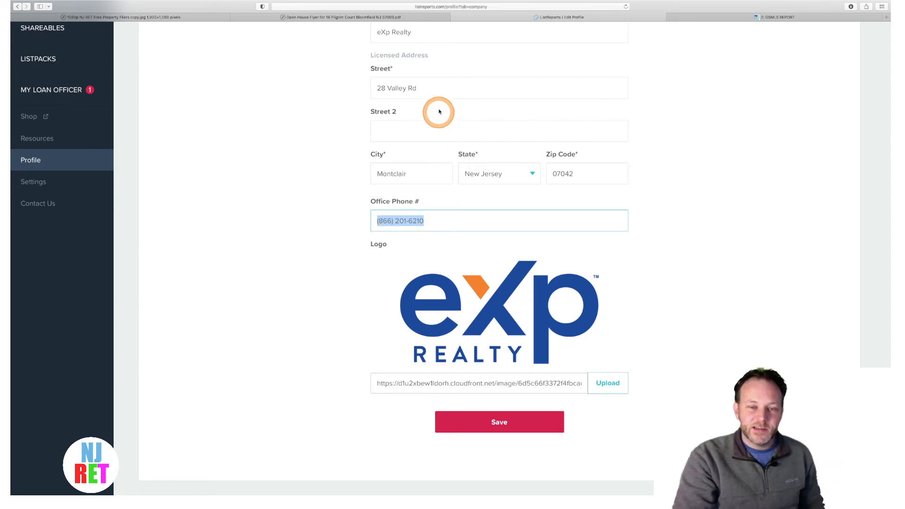
click(438, 87)
drag(438, 86, 363, 83)
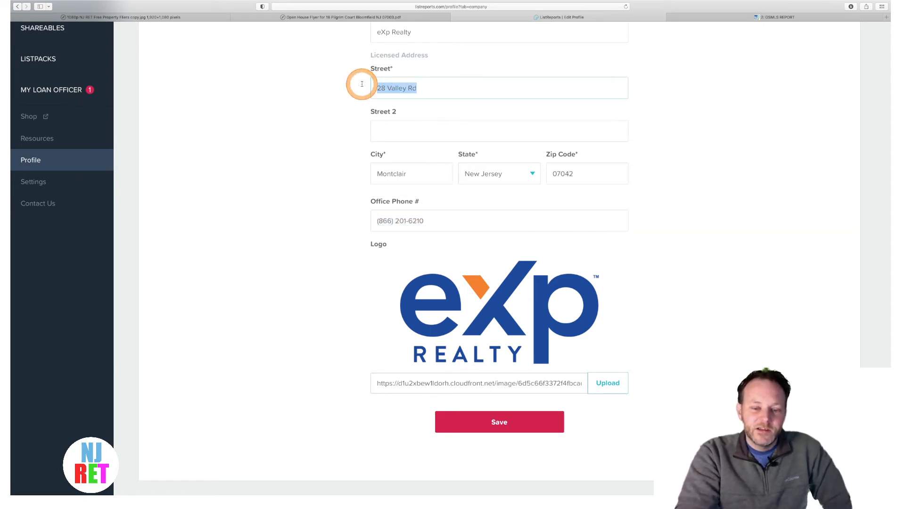
scroll(299, 205, down, 5)
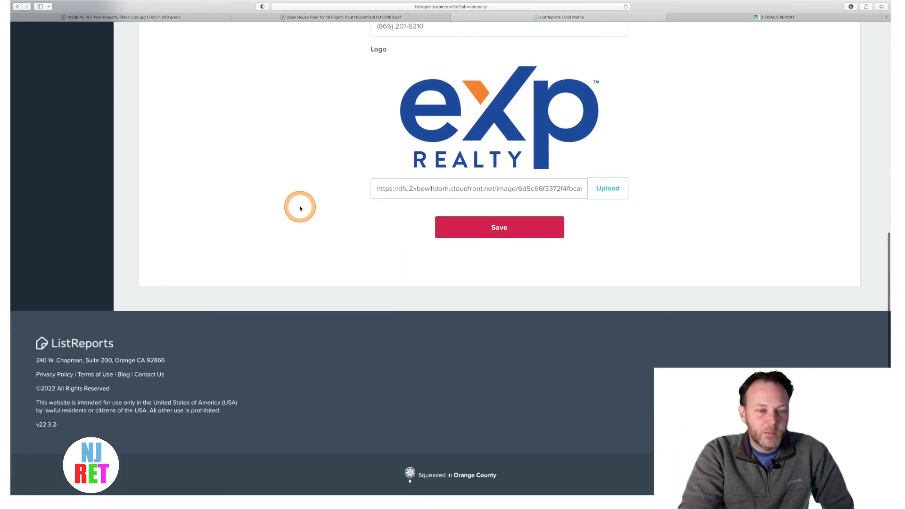
scroll(300, 208, up, 4)
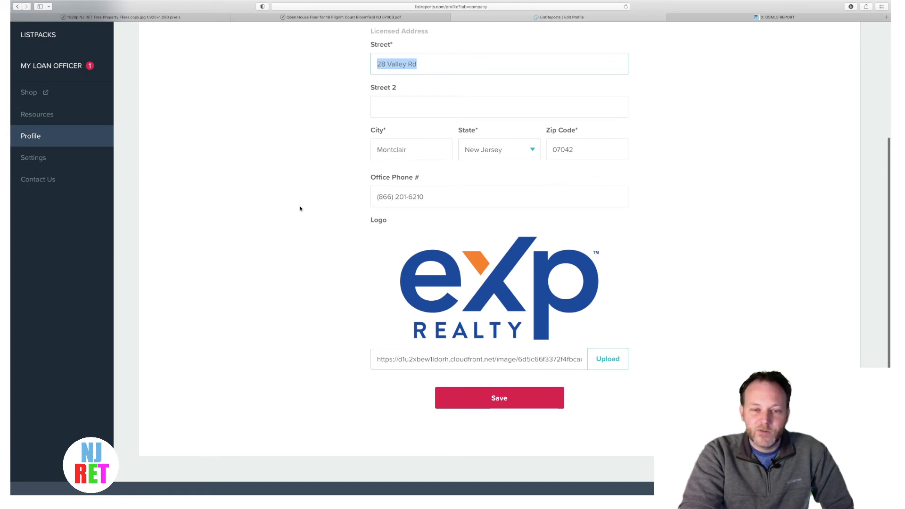
scroll(299, 209, up, 2)
scroll(299, 208, up, 4)
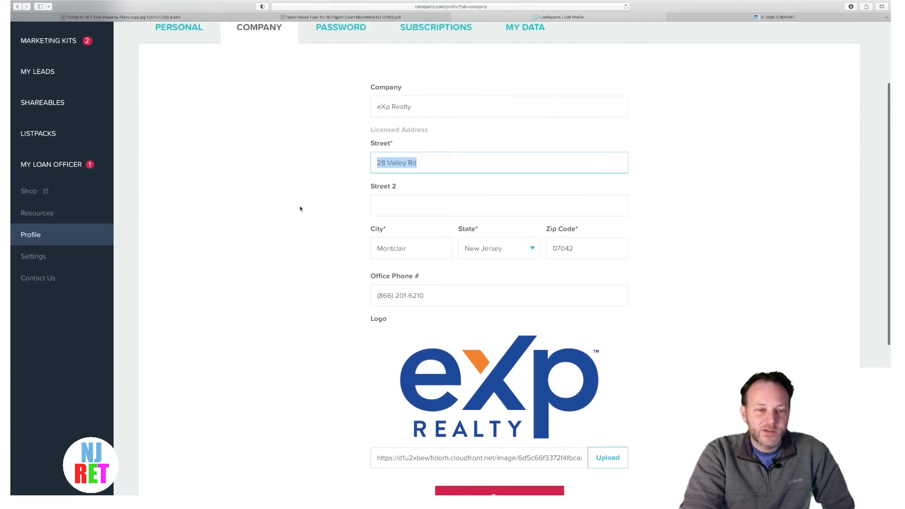
scroll(300, 208, down, 3)
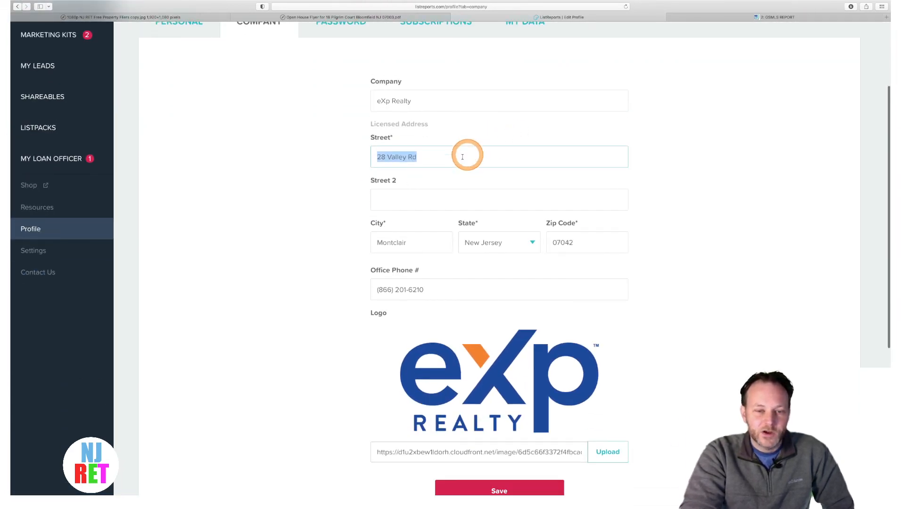
click(436, 155)
scroll(233, 184, up, 1)
scroll(233, 184, up, 2)
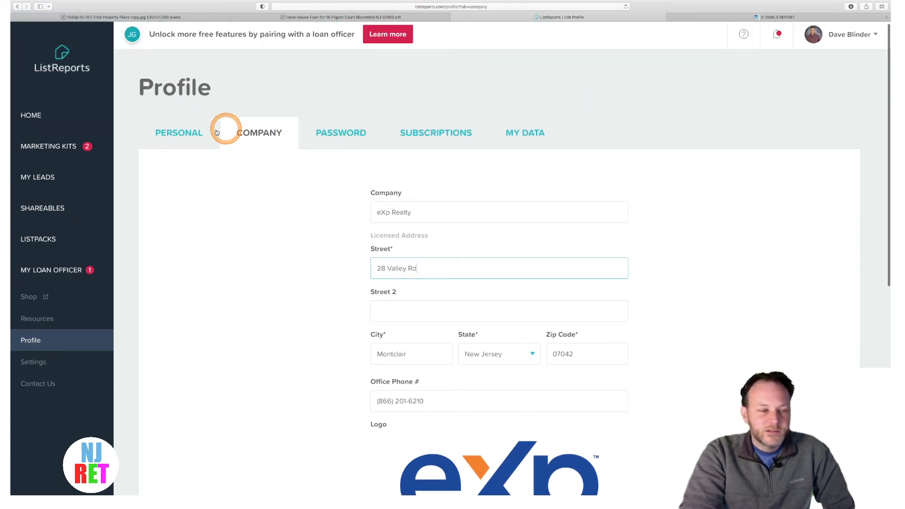
click(47, 146)
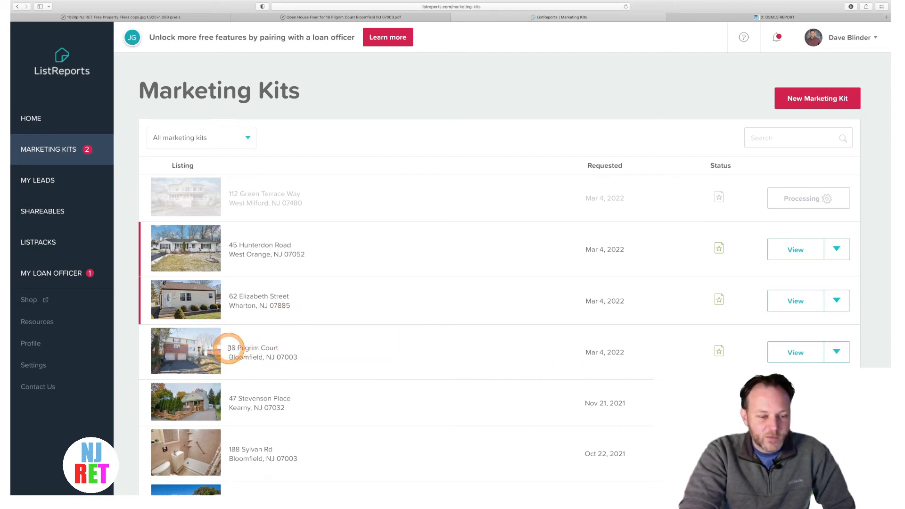
scroll(229, 348, down, 1)
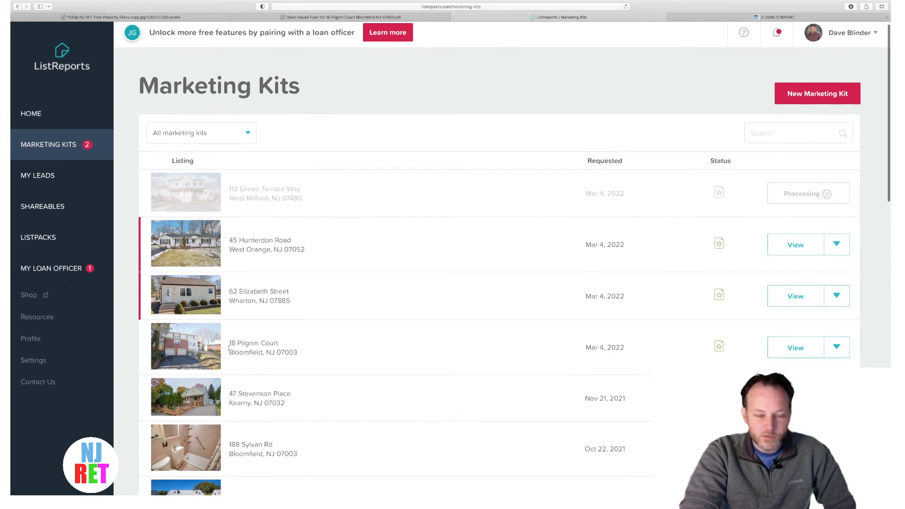
key(super+equal)
key(super+equal)
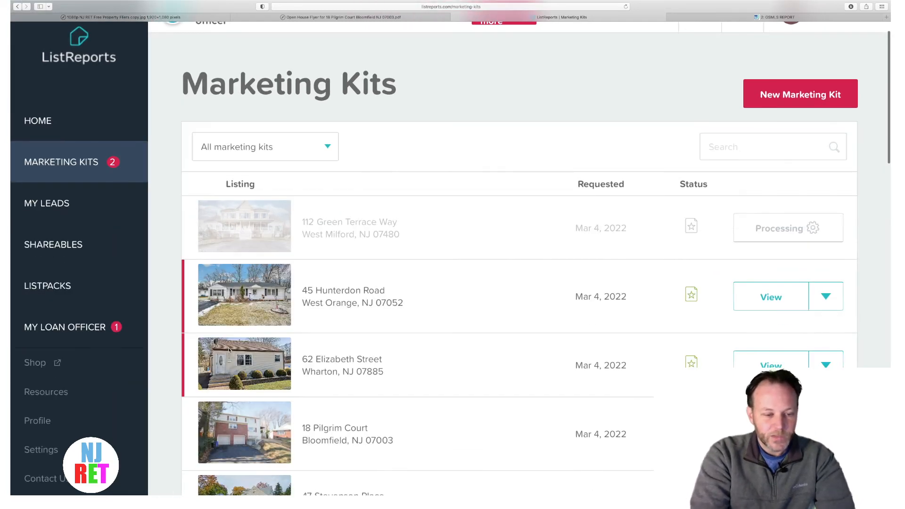
scroll(230, 350, down, 3)
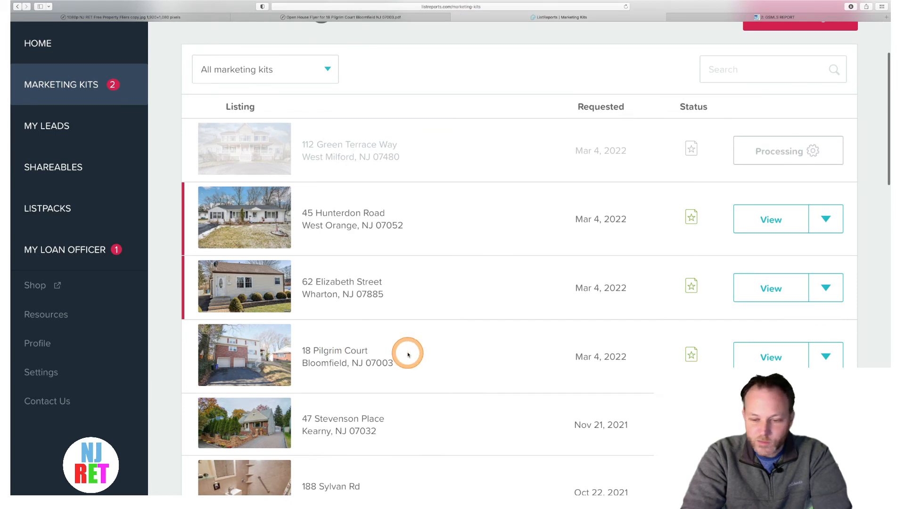
scroll(406, 353, down, 4)
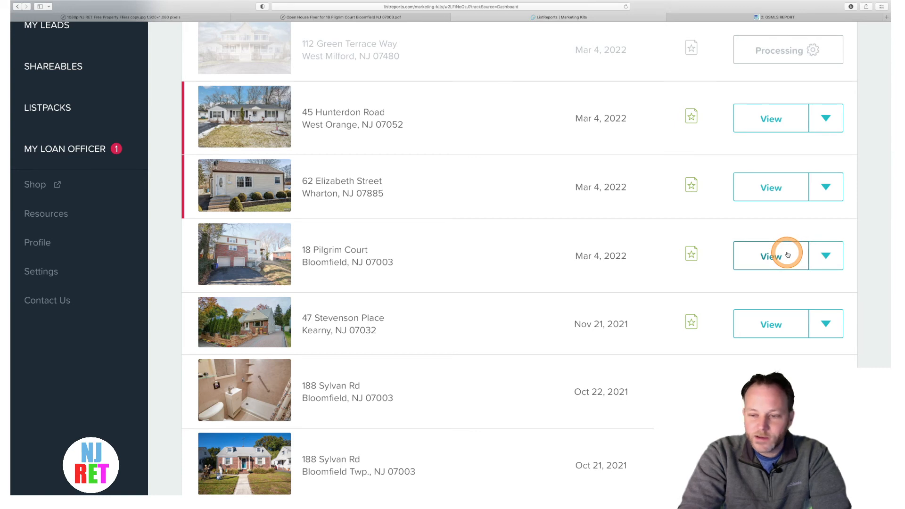
click(788, 255)
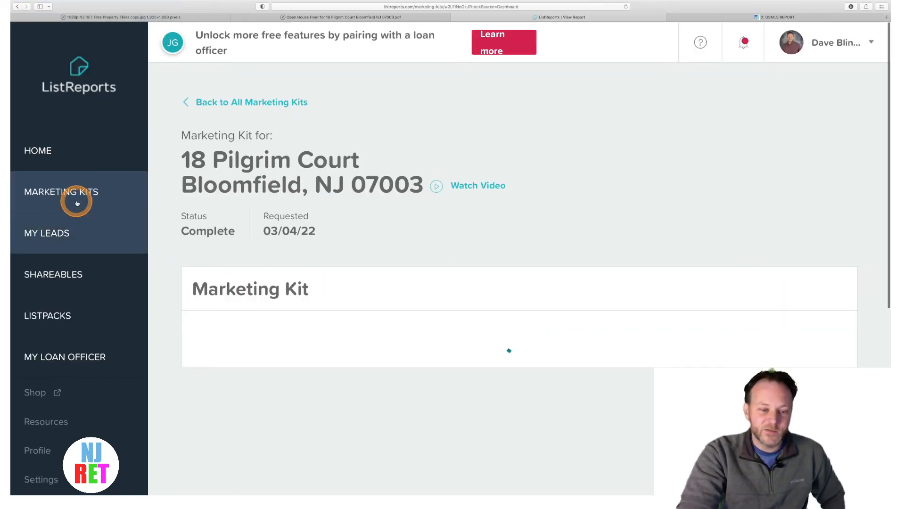
scroll(401, 202, down, 3)
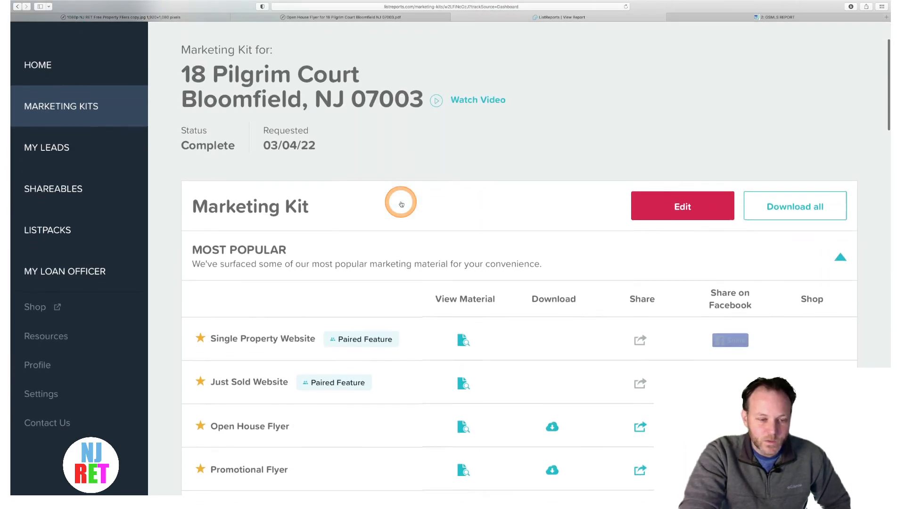
scroll(399, 198, down, 3)
scroll(397, 200, up, 1)
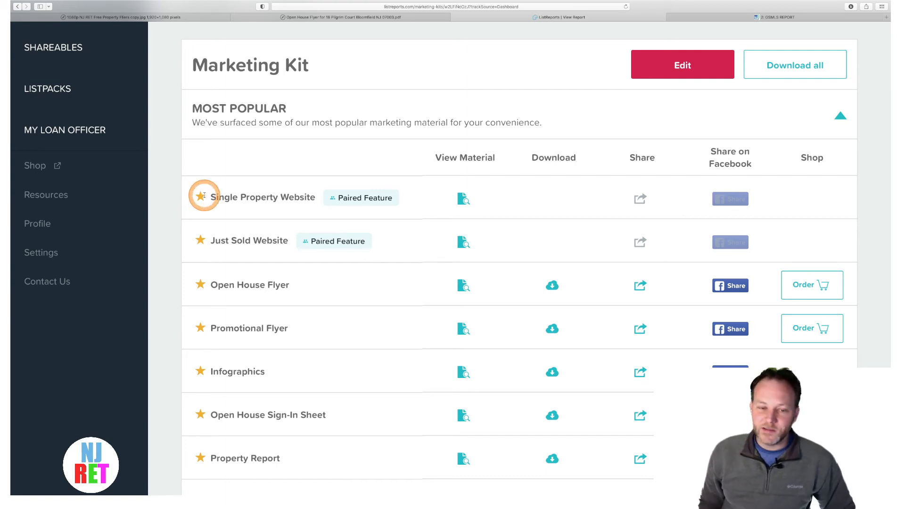
scroll(204, 195, down, 5)
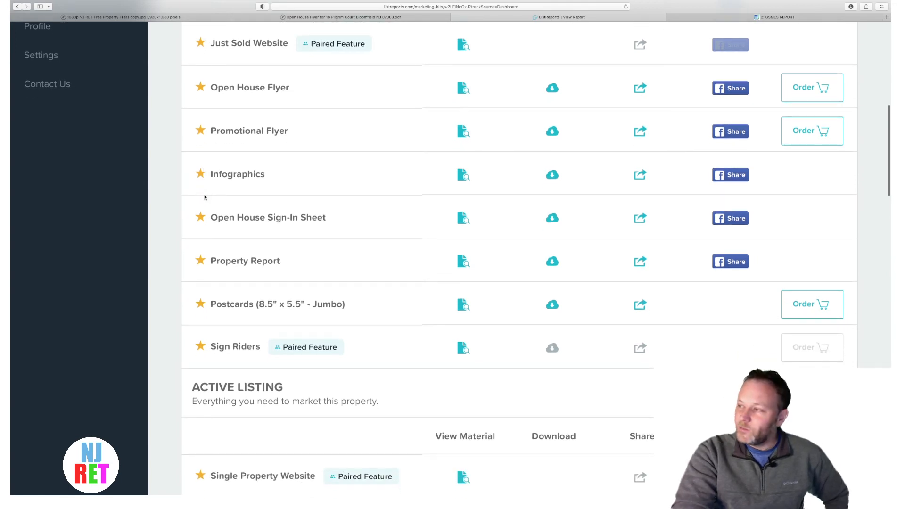
scroll(204, 197, down, 2)
scroll(207, 189, up, 6)
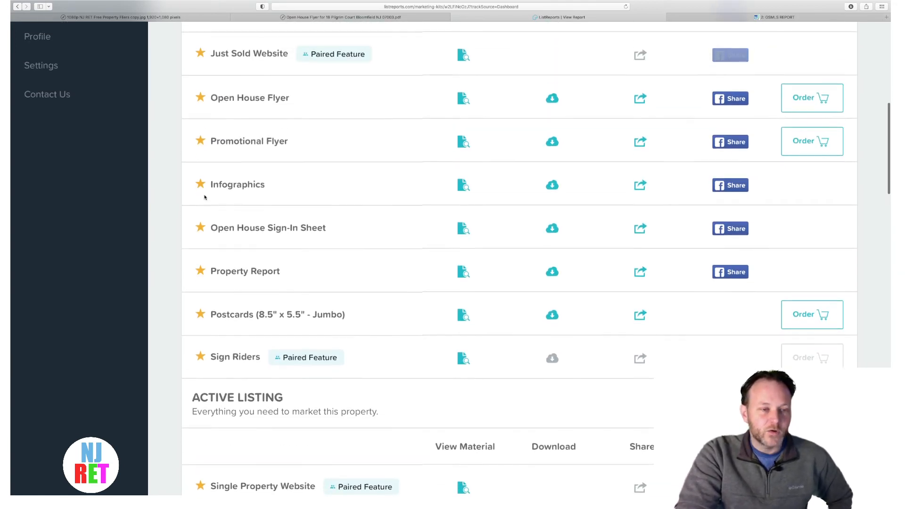
click(210, 182)
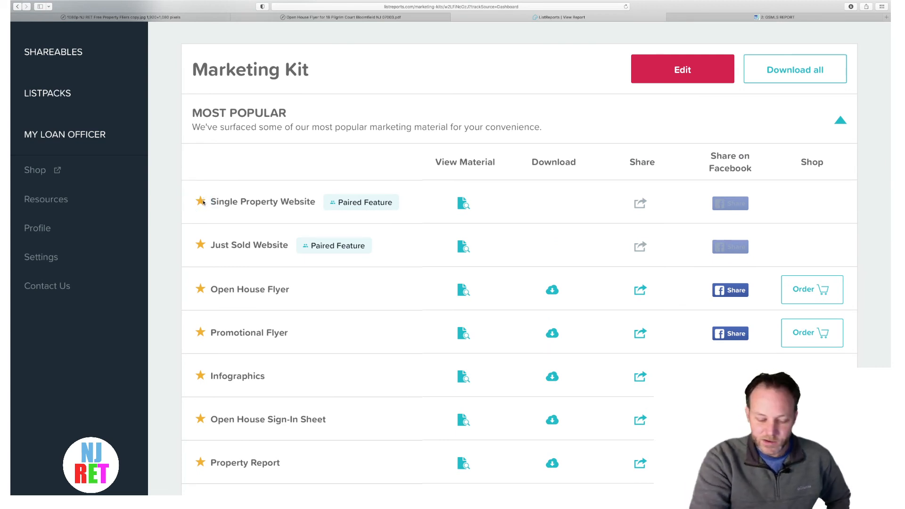
- Zoom out, scroll to Active Listing, and preview the Promotional Flyer
key(super+minus)
scroll(203, 202, down, 2)
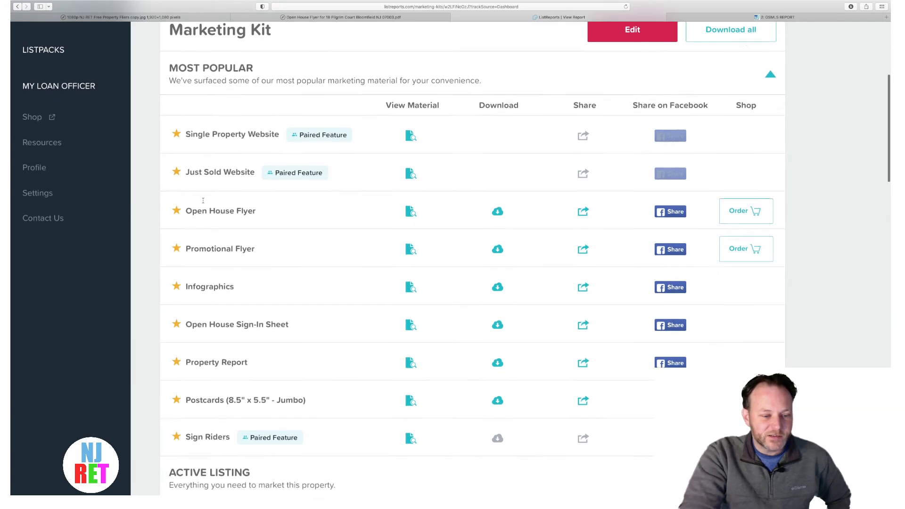
scroll(203, 201, down, 10)
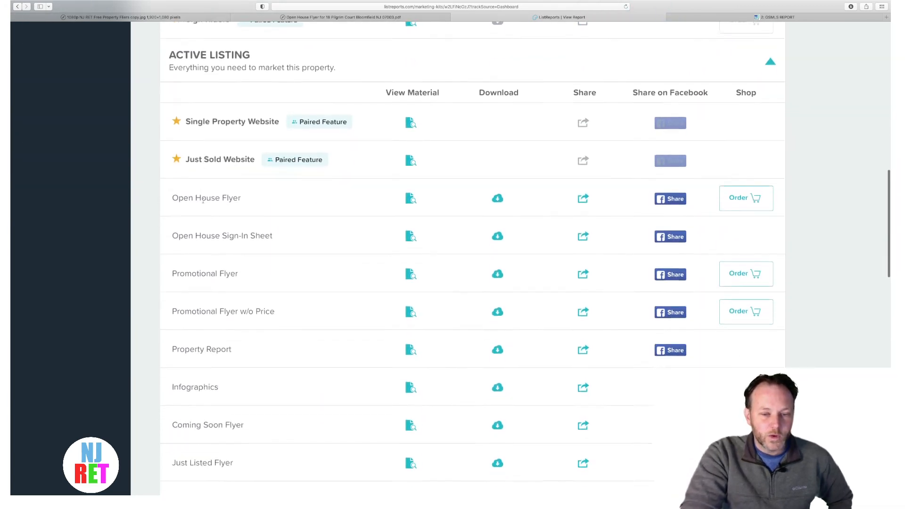
scroll(203, 199, down, 1)
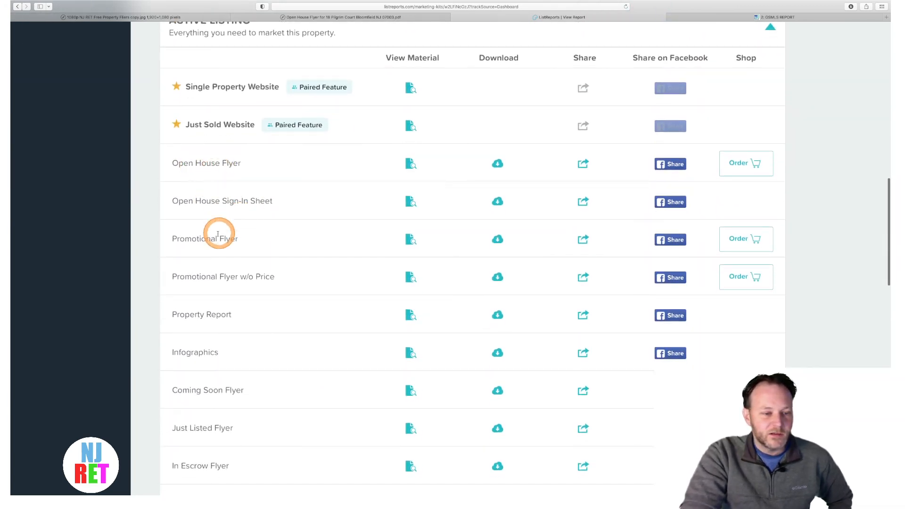
click(409, 241)
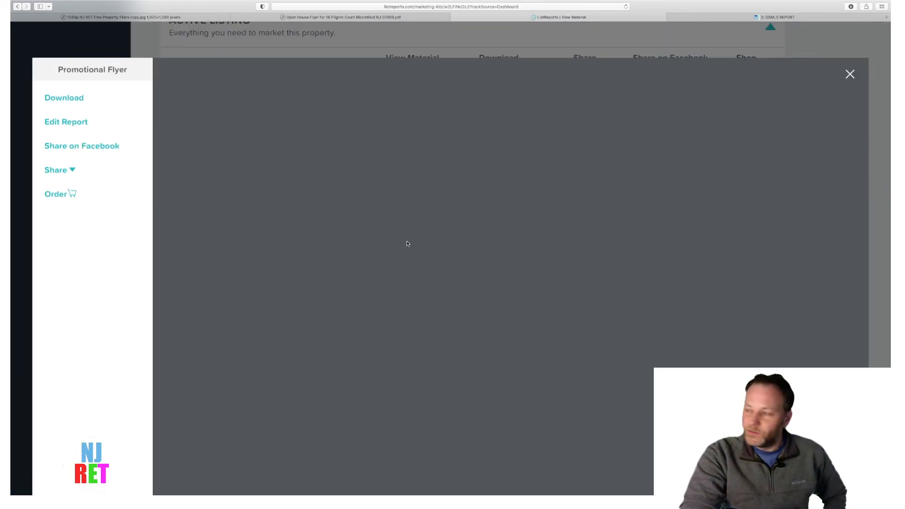
- Zoom out and review the flyer: $499,900, 4 beds, 2 baths, 1,720 sq ft
scroll(408, 243, down, 5)
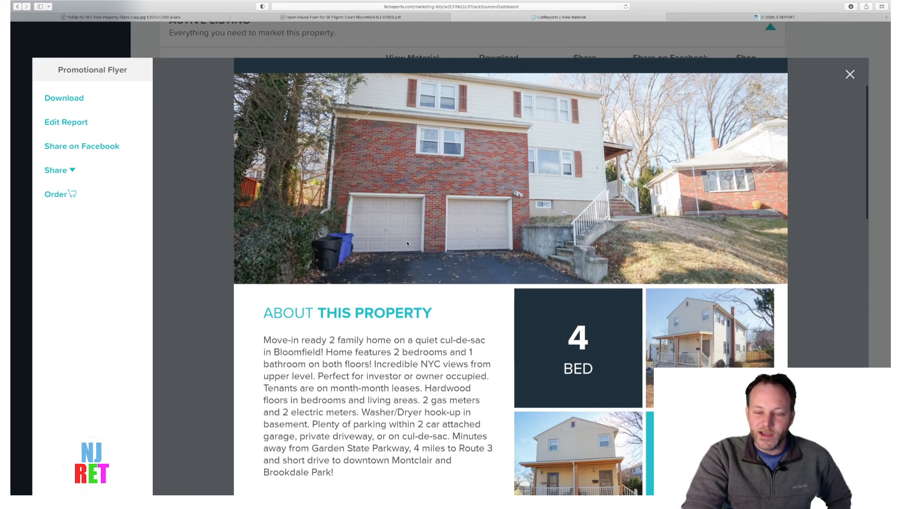
scroll(407, 243, down, 3)
key(super+minus)
key(super+minus)
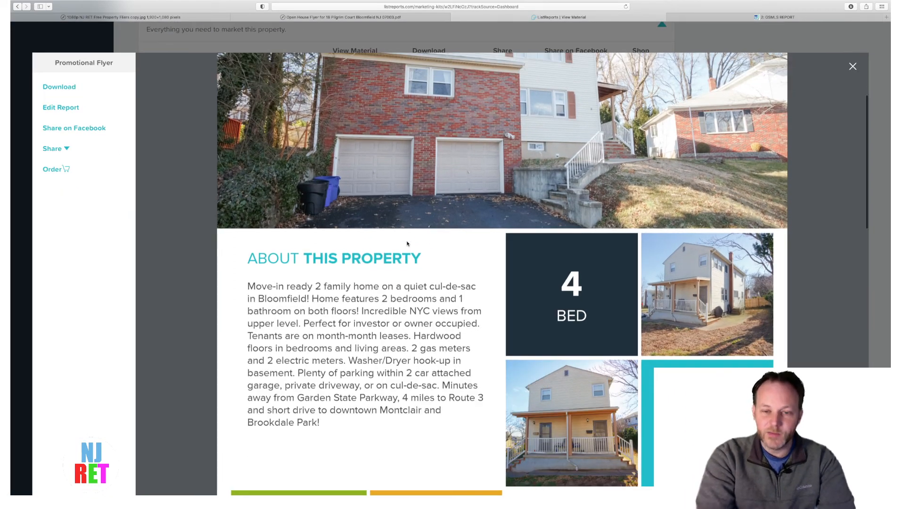
scroll(407, 243, up, 3)
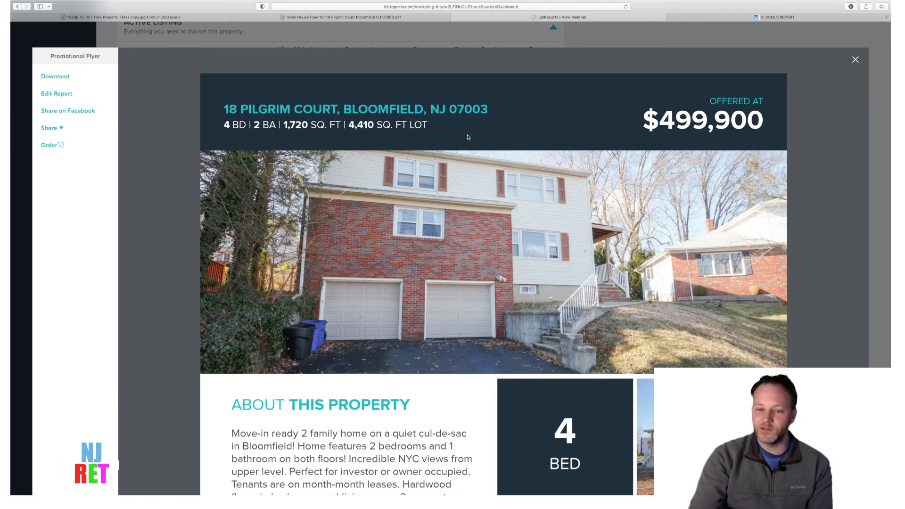
scroll(468, 137, down, 15)
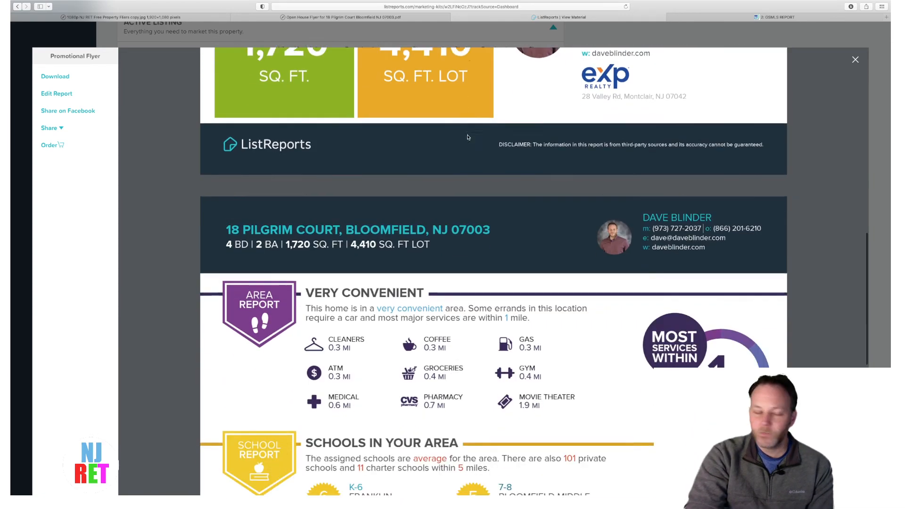
scroll(467, 137, down, 5)
scroll(467, 137, up, 20)
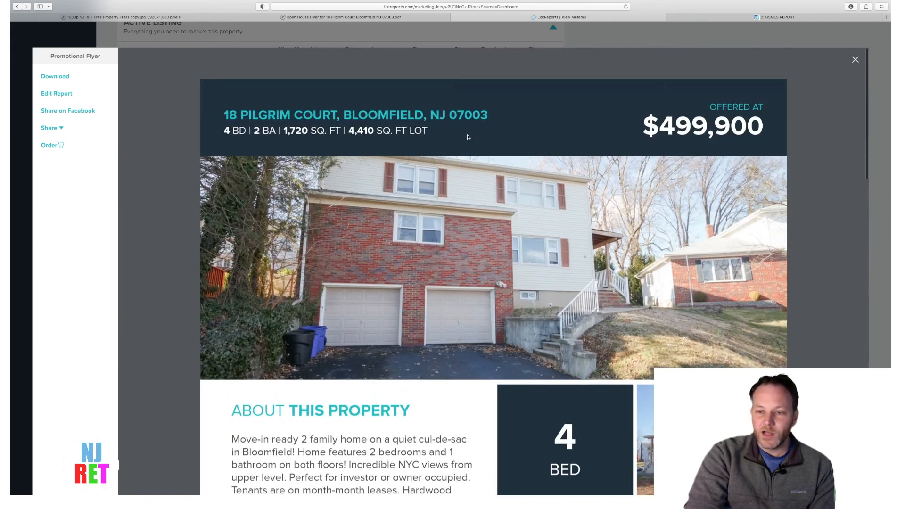
scroll(467, 137, down, 15)
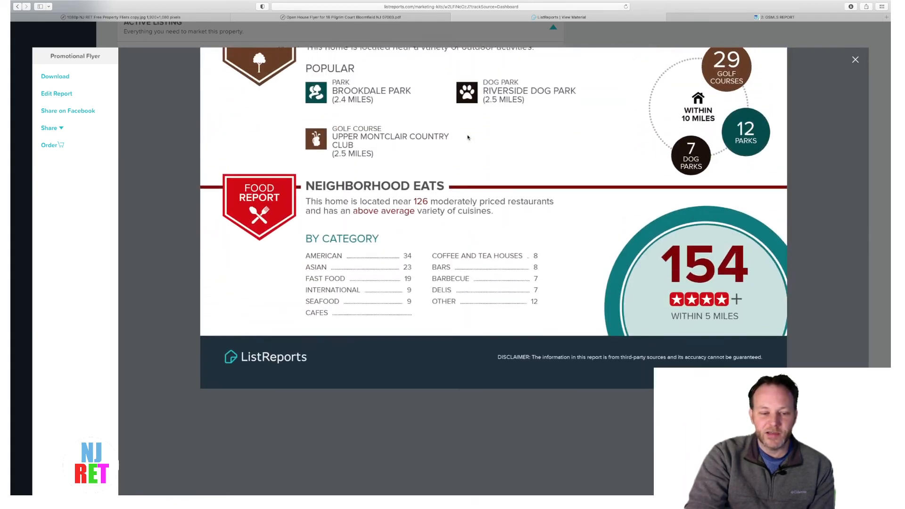
scroll(467, 137, up, 15)
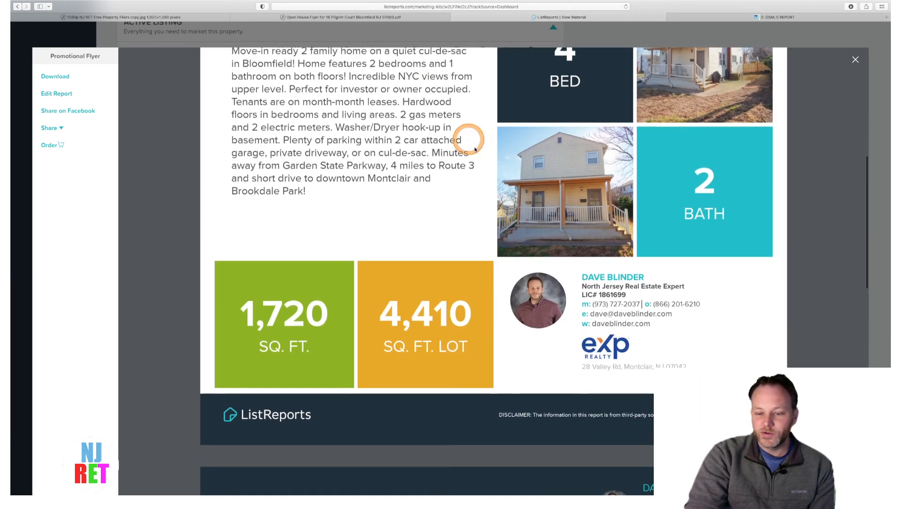
scroll(616, 301, up, 10)
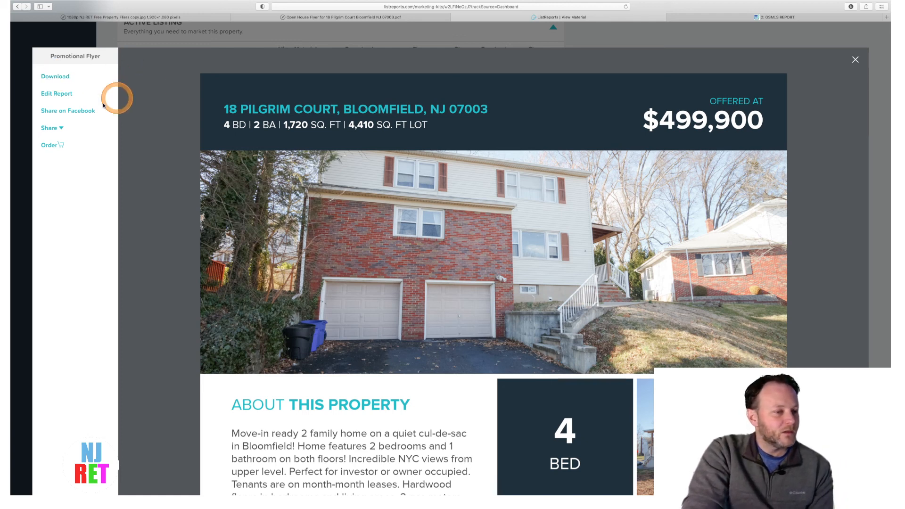
- Copy the flyer's share link, then dismiss the sharing options and preview
click(61, 128)
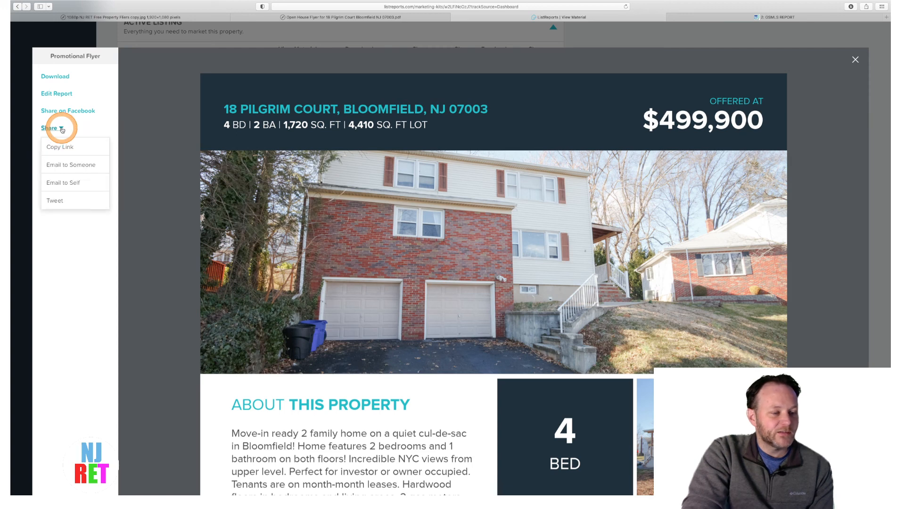
click(64, 149)
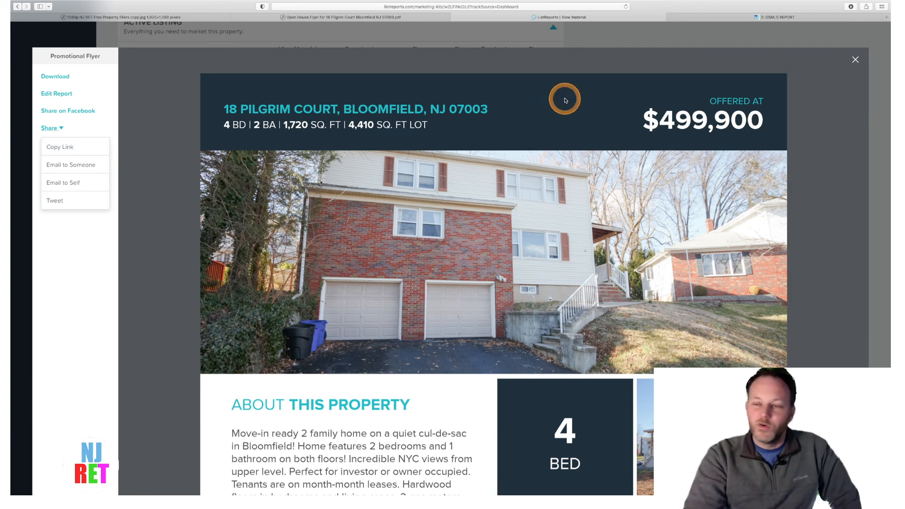
click(851, 63)
click(853, 62)
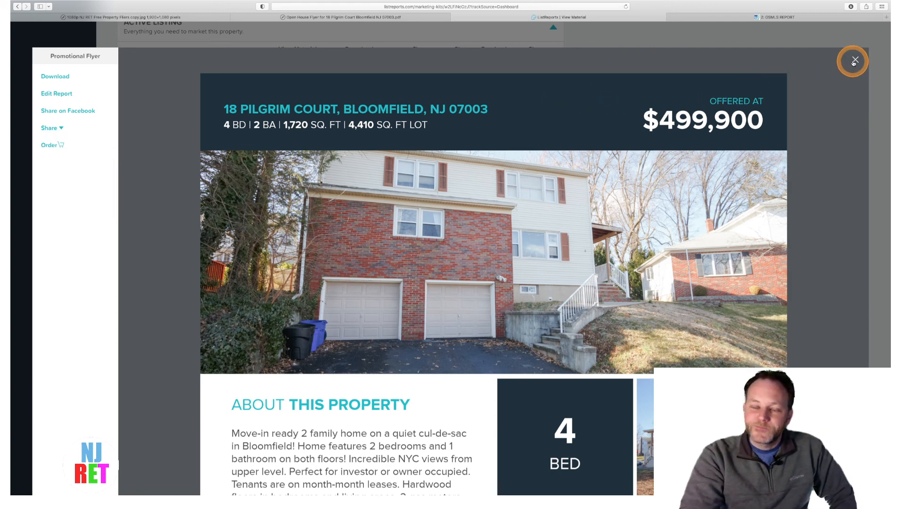
scroll(852, 61, up, 3)
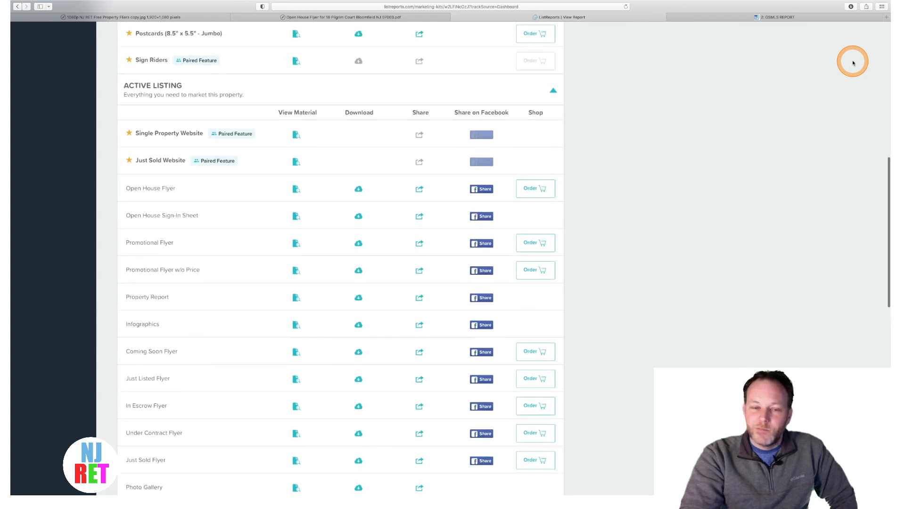
click(822, 90)
scroll(822, 90, up, 10)
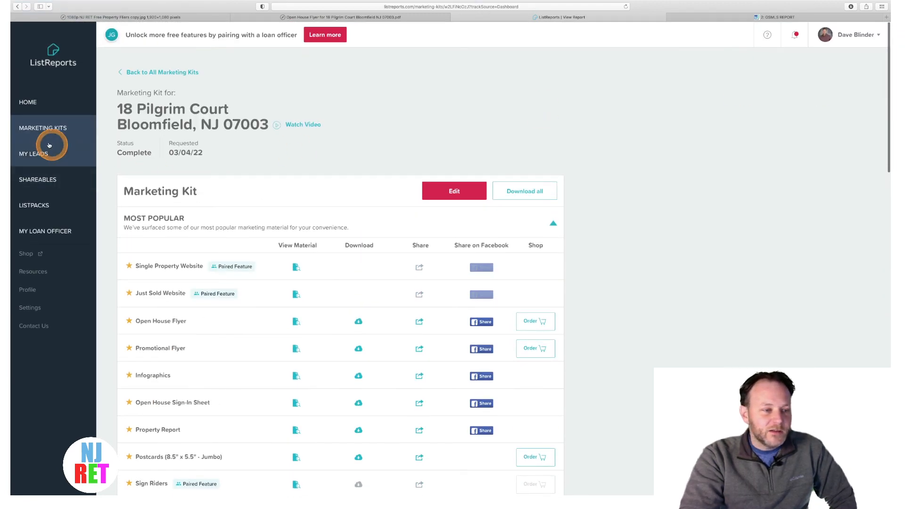
click(44, 130)
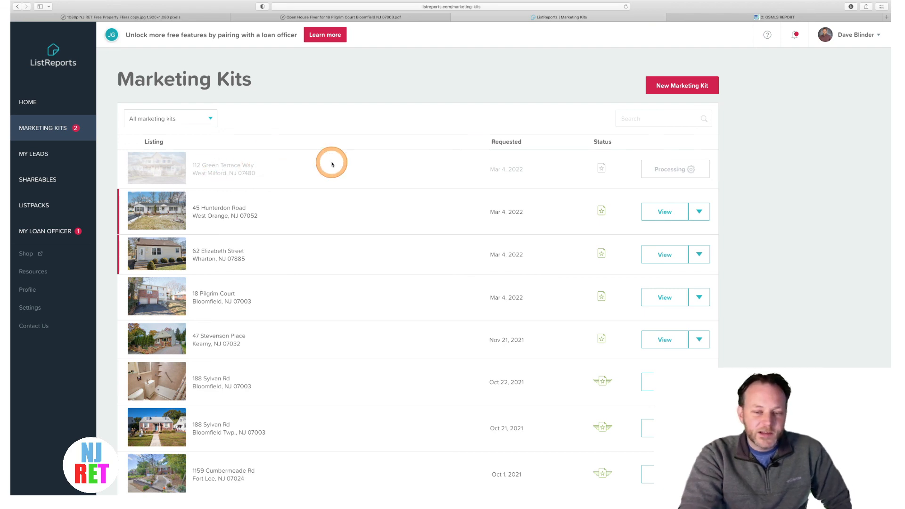
scroll(331, 164, down, 10)
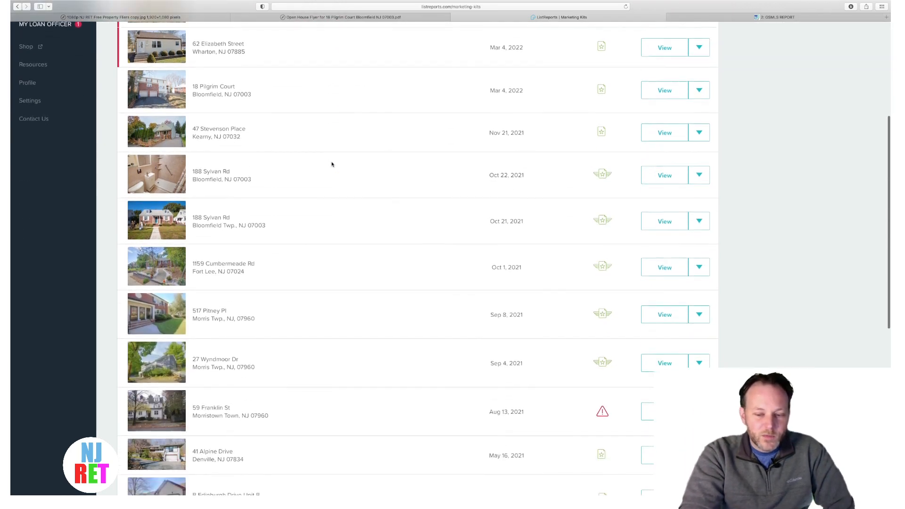
scroll(331, 162, up, 15)
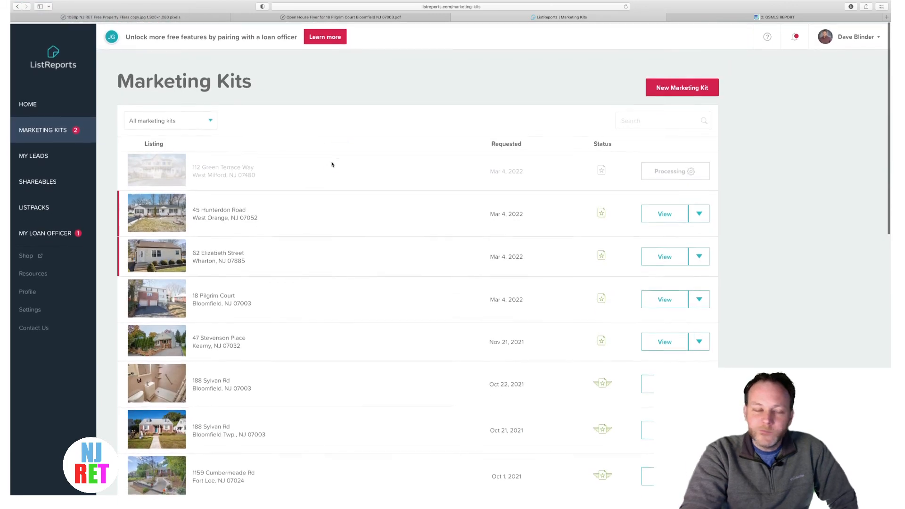
- Scroll through the Open House Flyer PDF's price, features, schools and dining sections
click(292, 18)
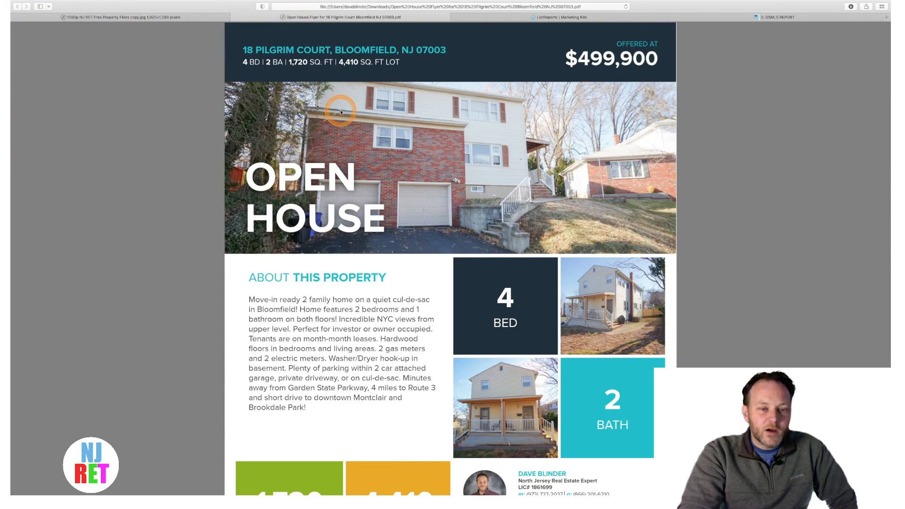
scroll(342, 112, down, 3)
scroll(341, 112, down, 5)
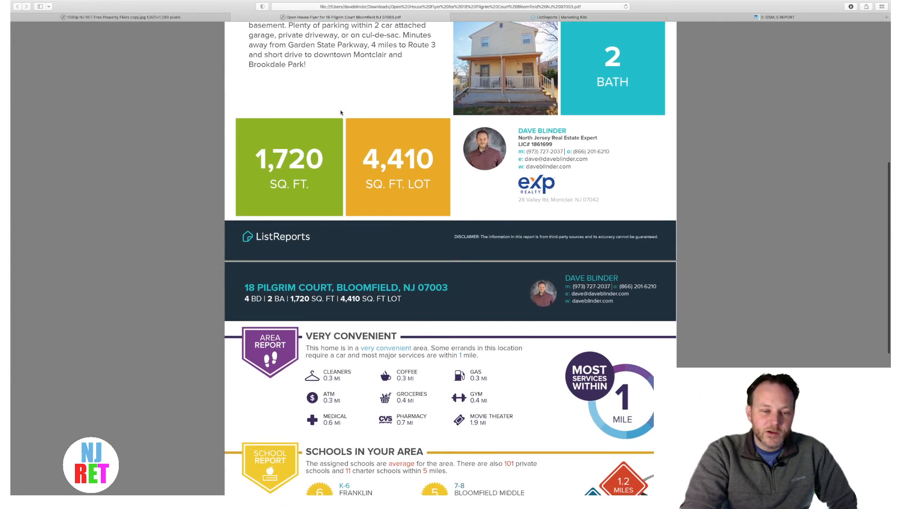
scroll(341, 112, up, 7)
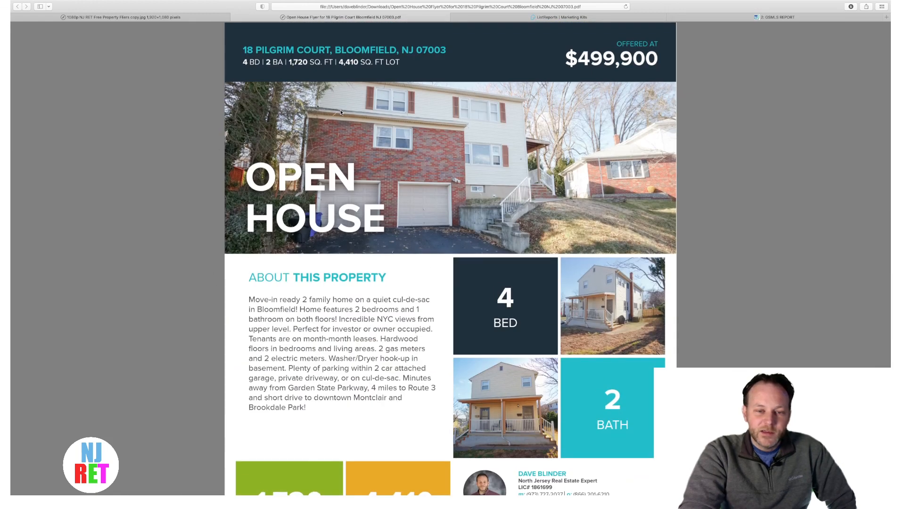
scroll(341, 112, down, 15)
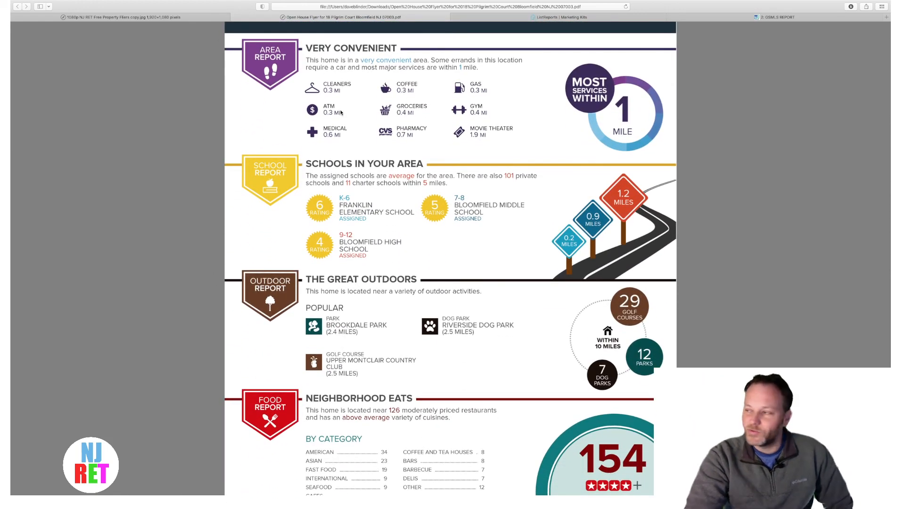
scroll(341, 112, down, 1)
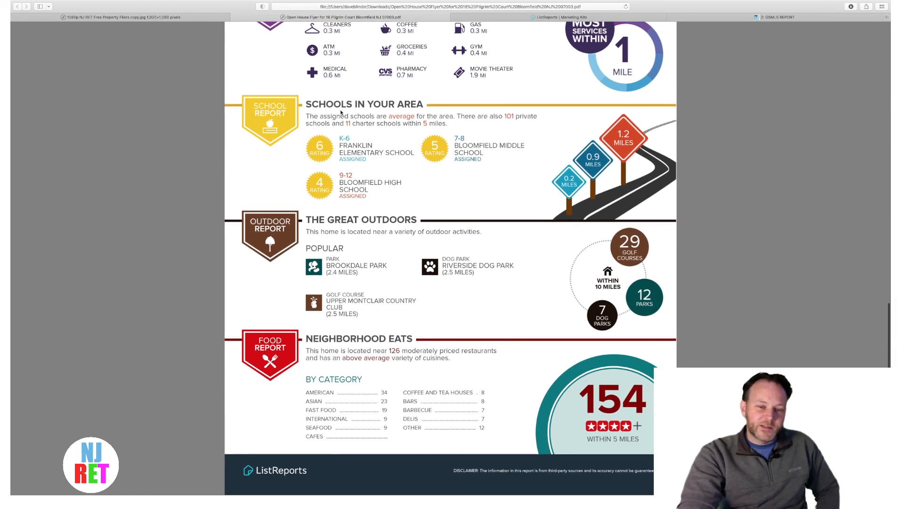
scroll(341, 113, up, 15)
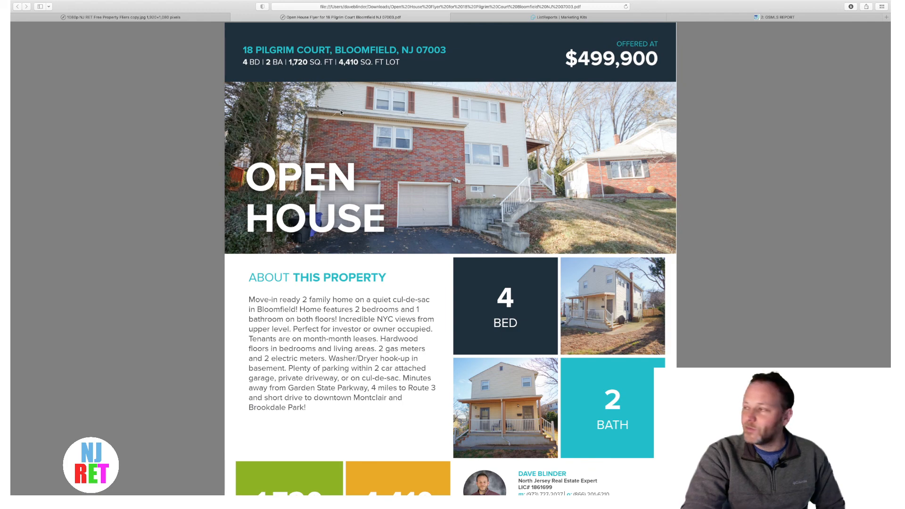
scroll(341, 112, down, 3)
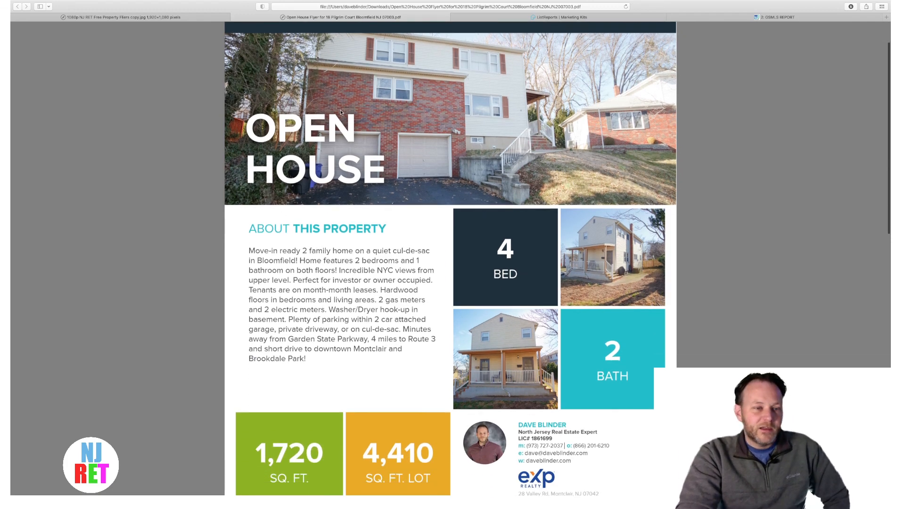
scroll(341, 112, up, 4)
- Switch to the first tab showing the Free Property Fliers image
click(84, 24)
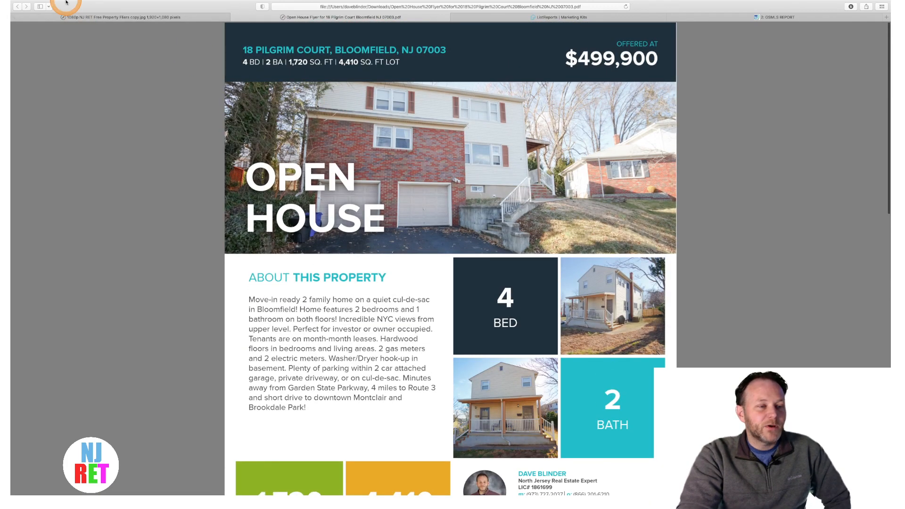
mouse_move(40, 1)
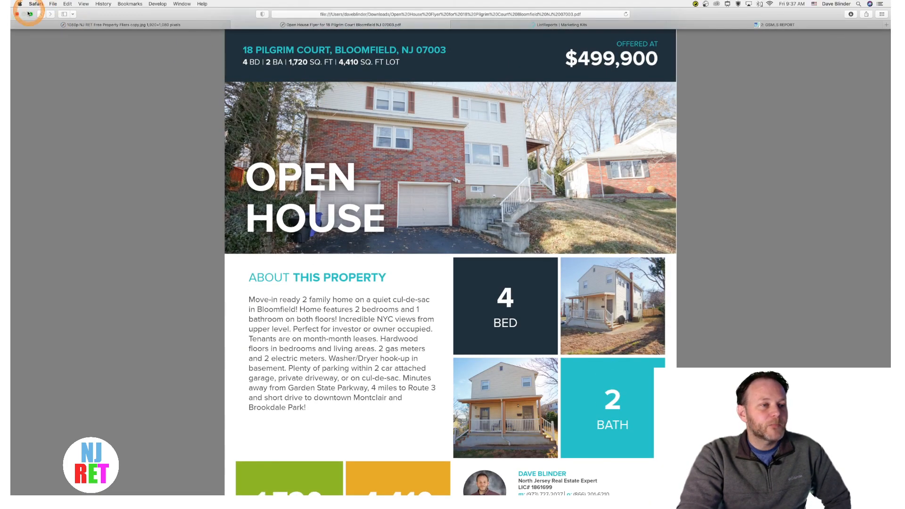
click(94, 24)
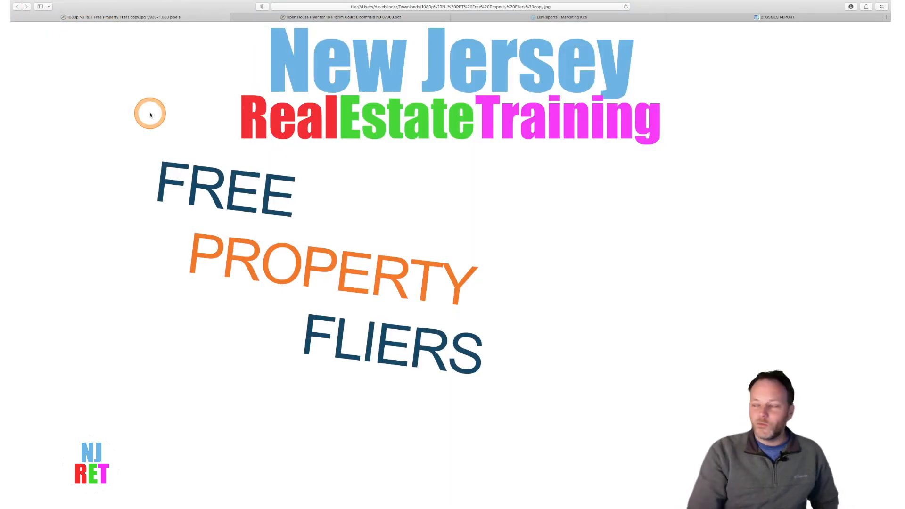